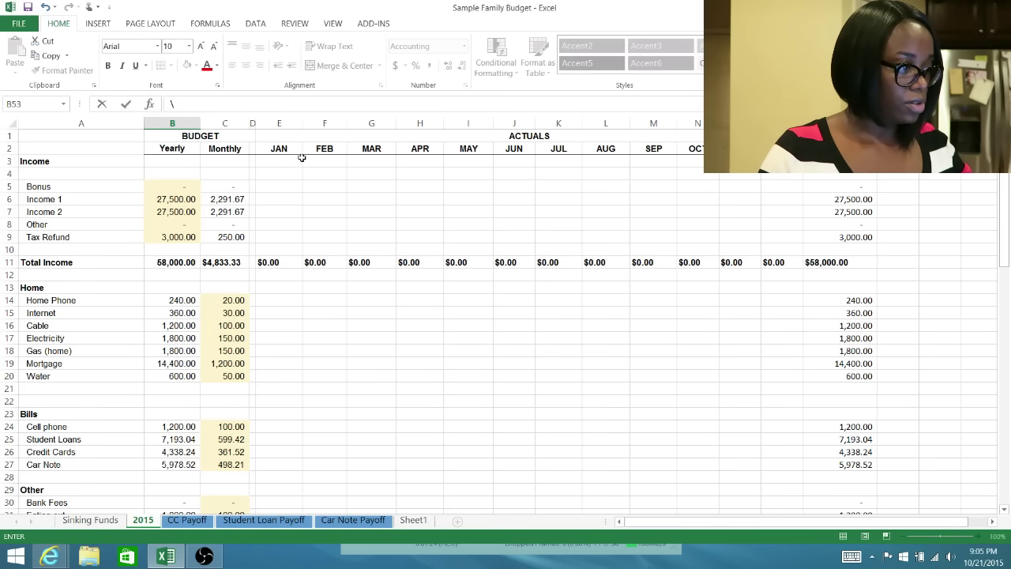
# - Inspect the yearly and monthly formulas behind the income and utility bill amounts
pyautogui.click(180, 185)
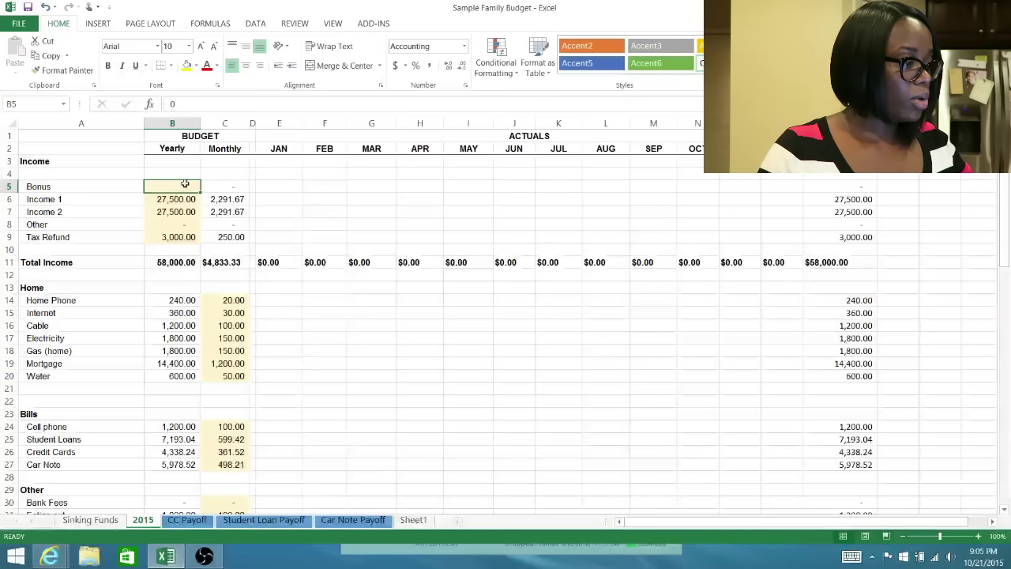
pyautogui.click(175, 211)
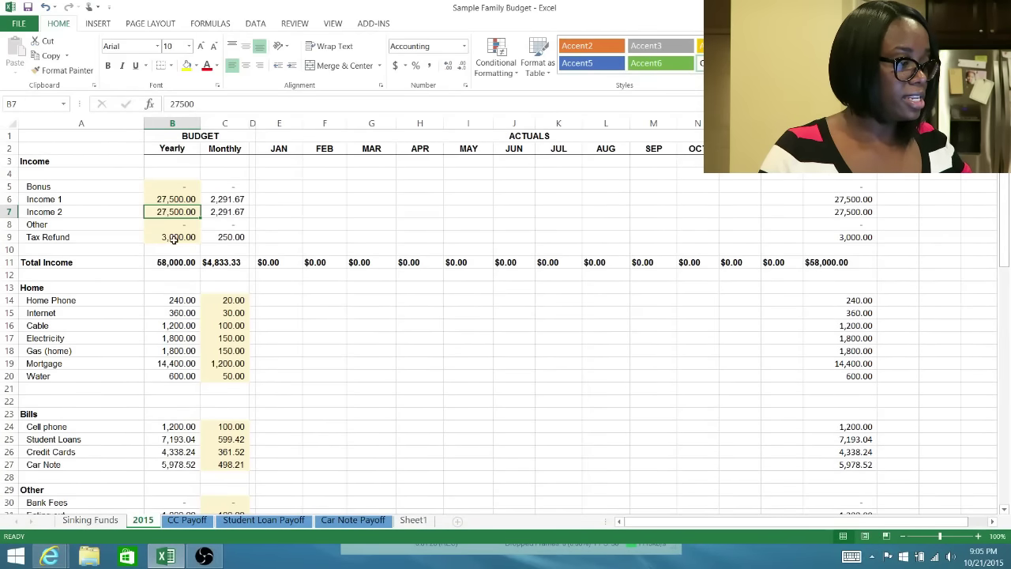
pyautogui.click(179, 239)
pyautogui.click(234, 313)
pyautogui.click(231, 339)
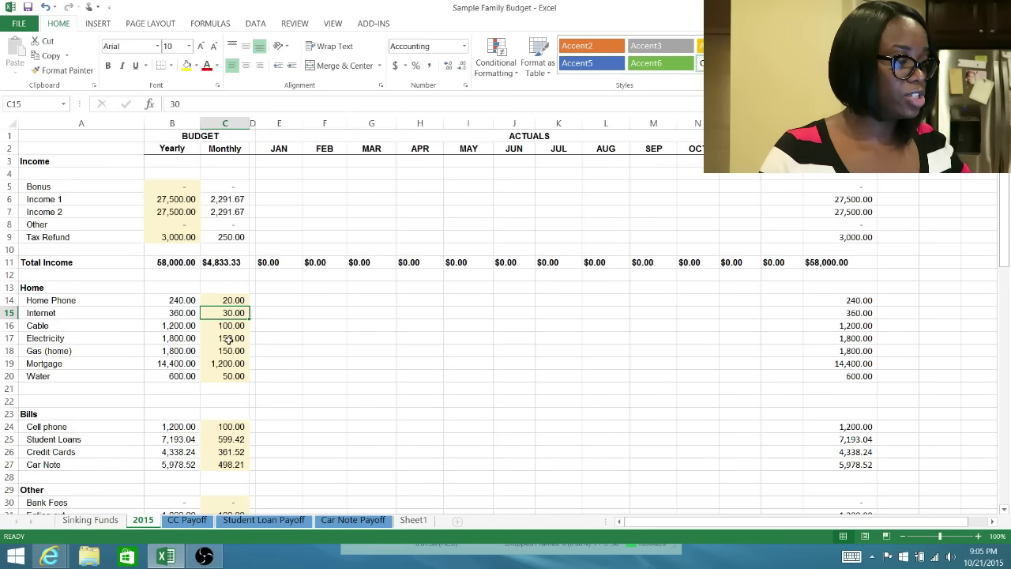
pyautogui.click(229, 350)
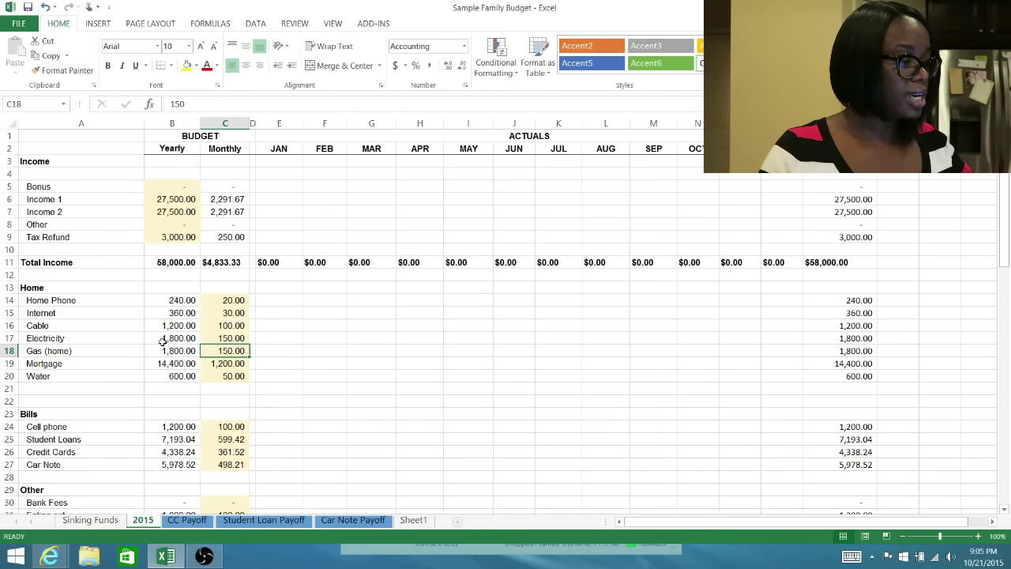
pyautogui.click(169, 316)
pyautogui.click(166, 352)
pyautogui.click(179, 310)
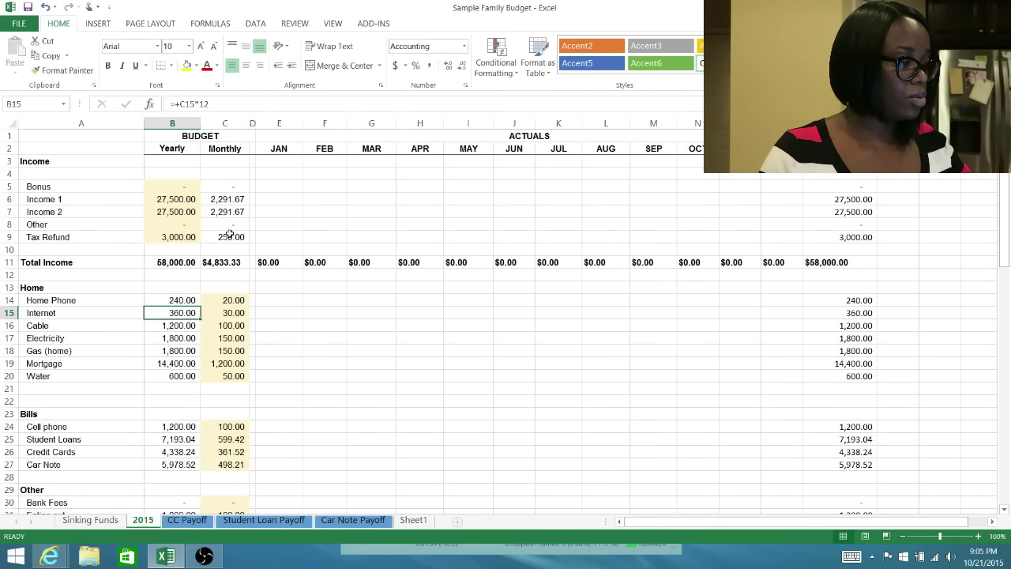
pyautogui.click(227, 210)
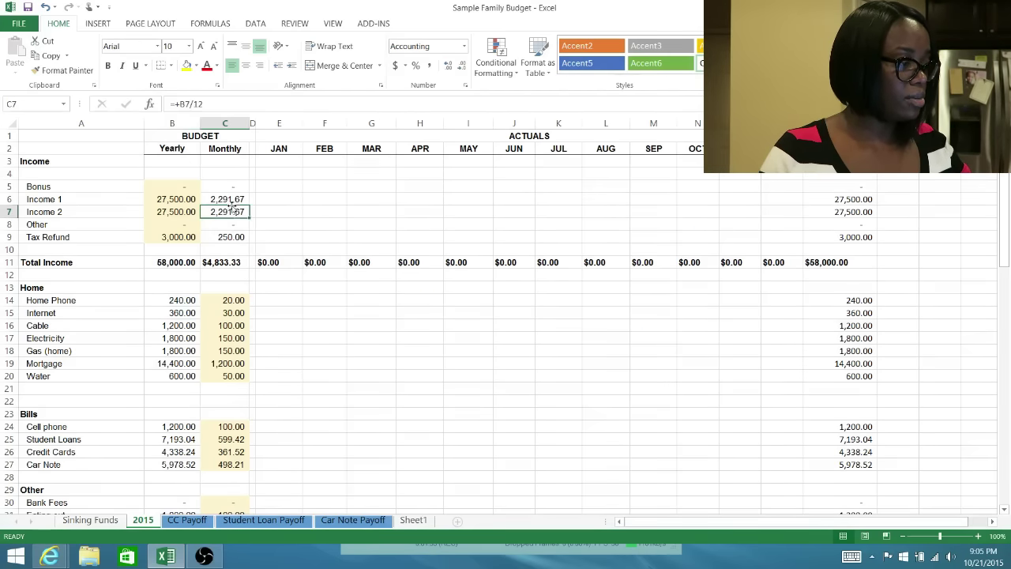
pyautogui.click(187, 199)
# - Enter 27,500 yearly for Income 1 and Income 2 and 3,000 for Tax Refund
pyautogui.write('275')
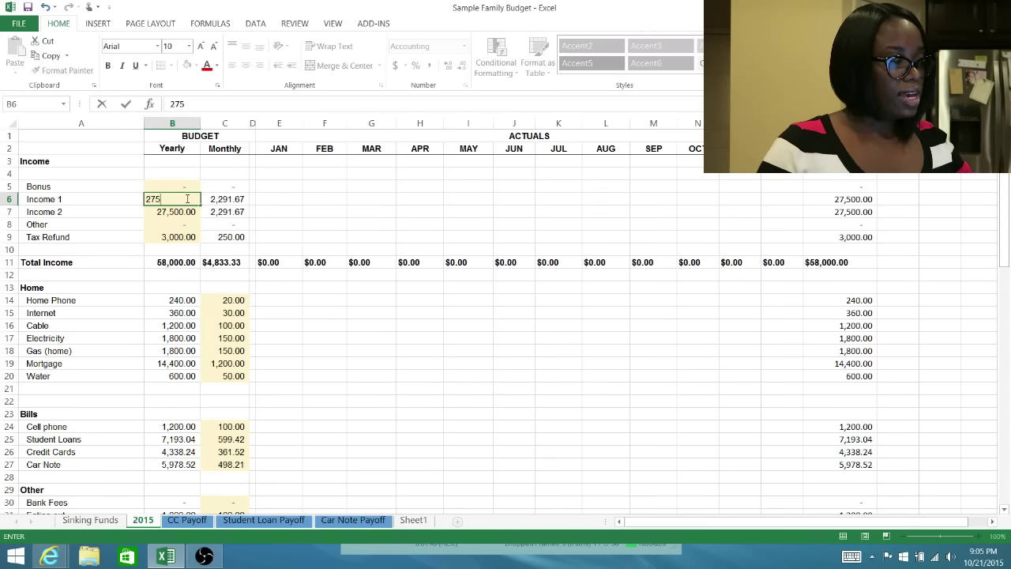
pyautogui.press('Return')
pyautogui.write('27,')
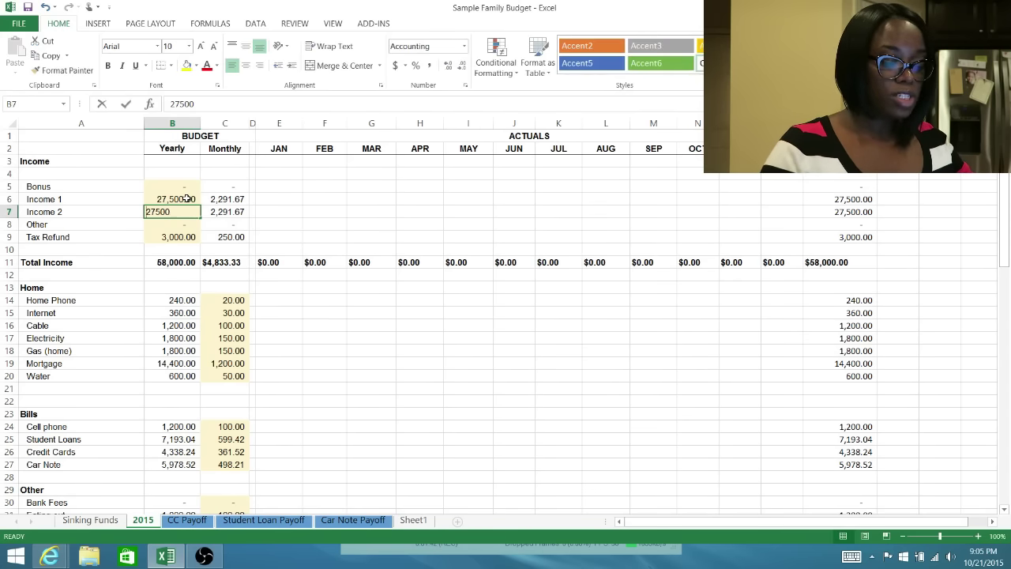
pyautogui.write('500')
pyautogui.press('Return')
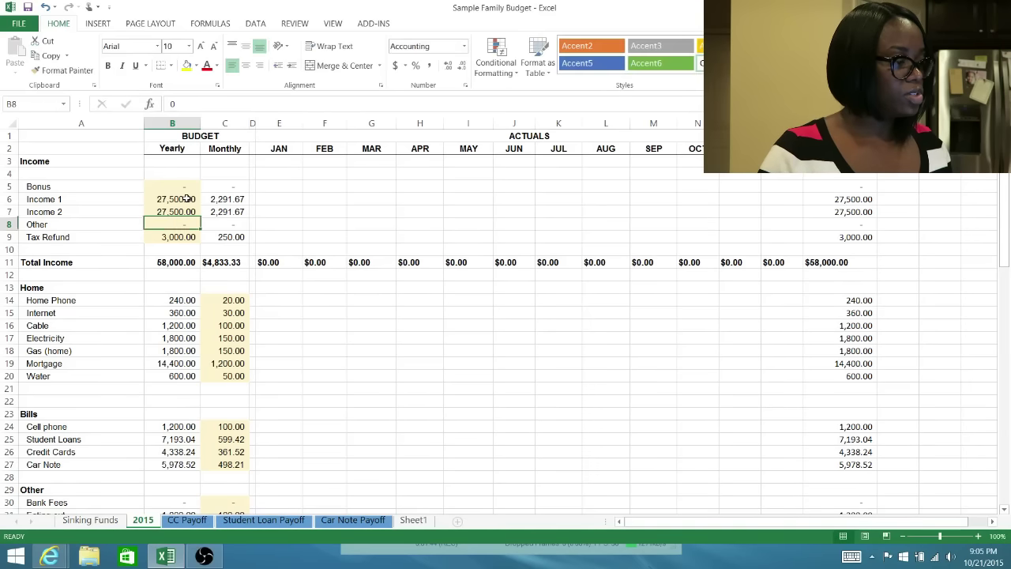
pyautogui.press('Return')
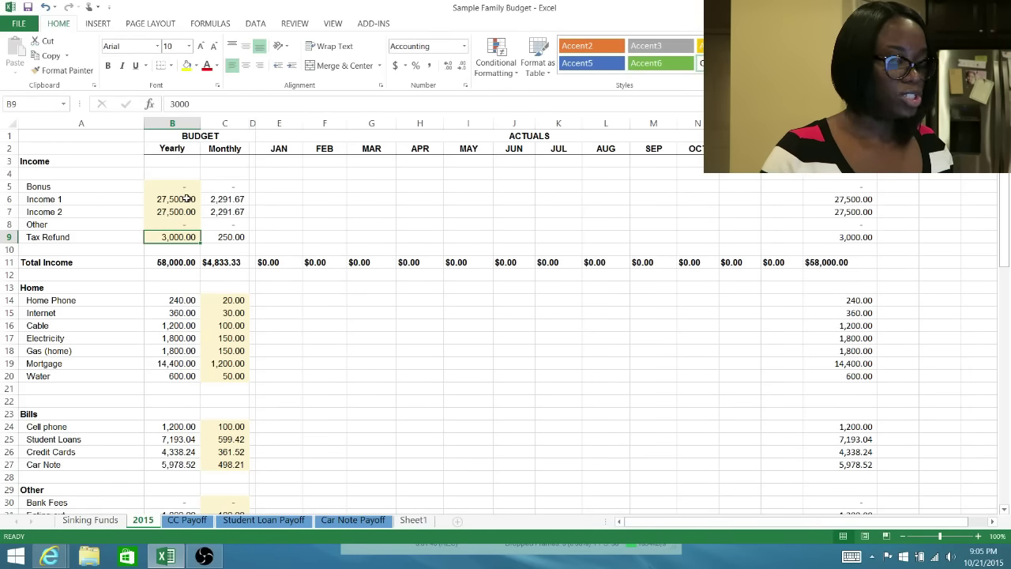
pyautogui.write('3,00')
pyautogui.write('0')
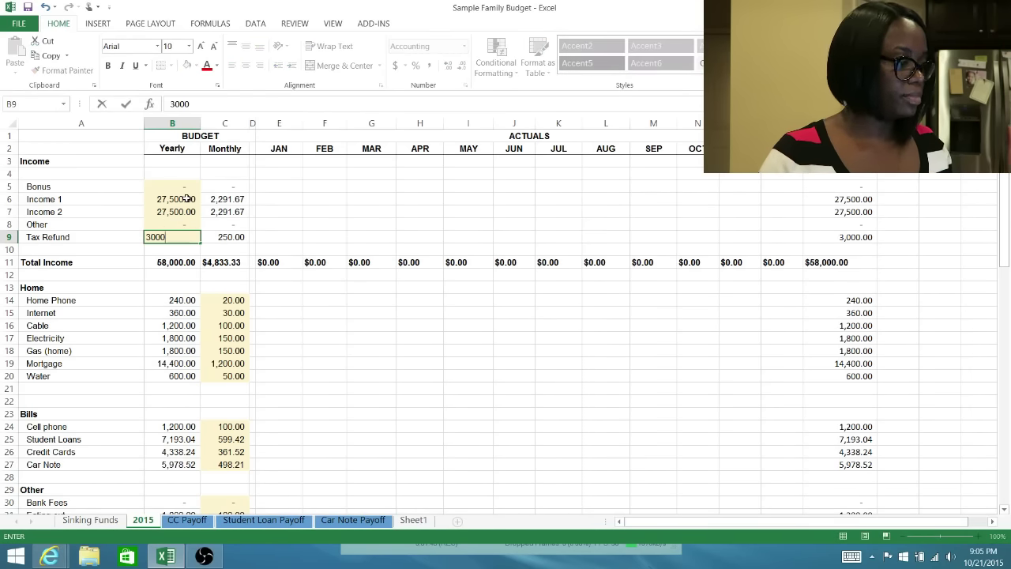
pyautogui.press('Return')
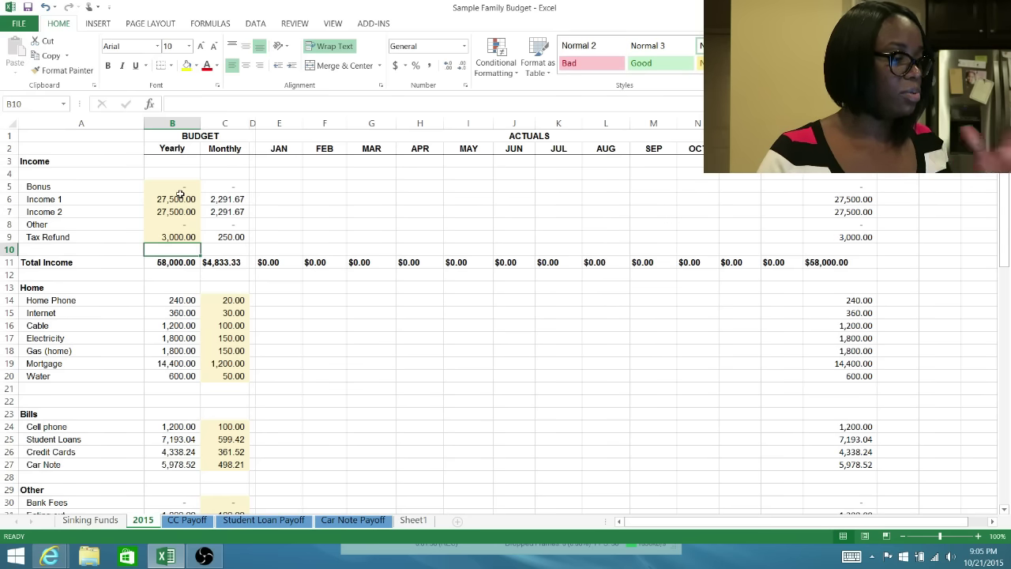
pyautogui.moveTo(177, 191); pyautogui.dragTo(176, 214)
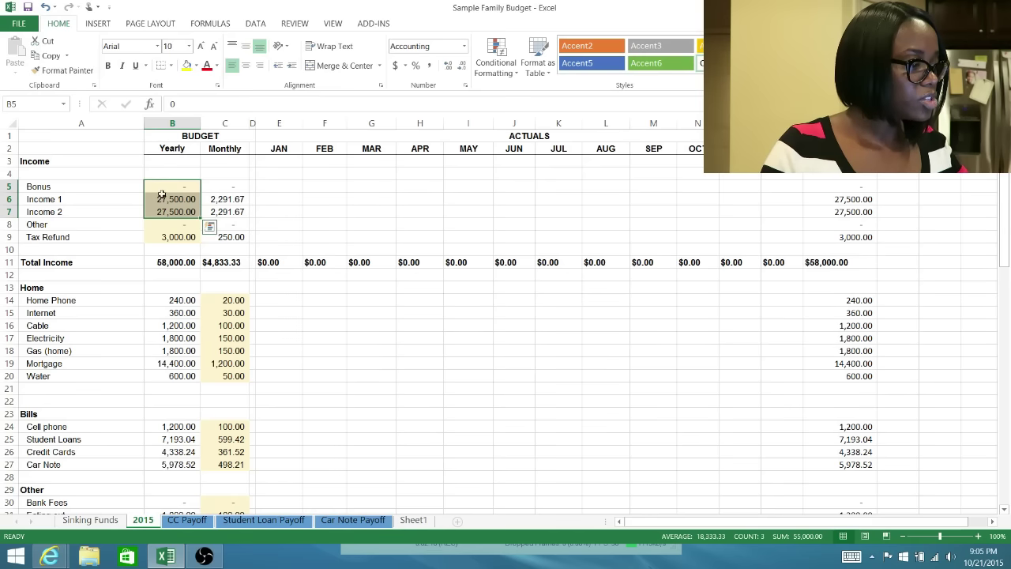
pyautogui.hotkey('shift', 'Up')
pyautogui.hotkey('shift', 'Up')
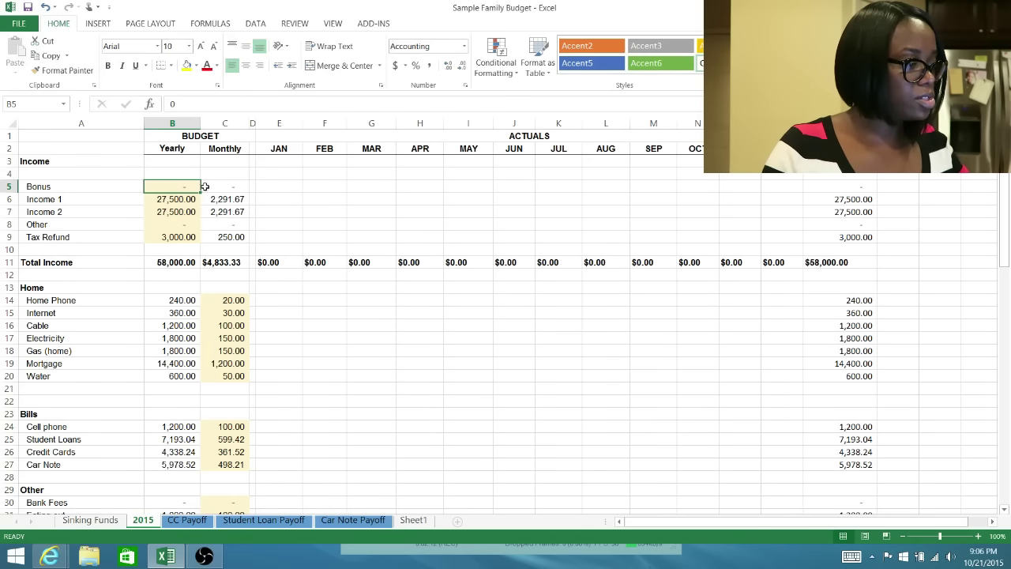
pyautogui.click(218, 201)
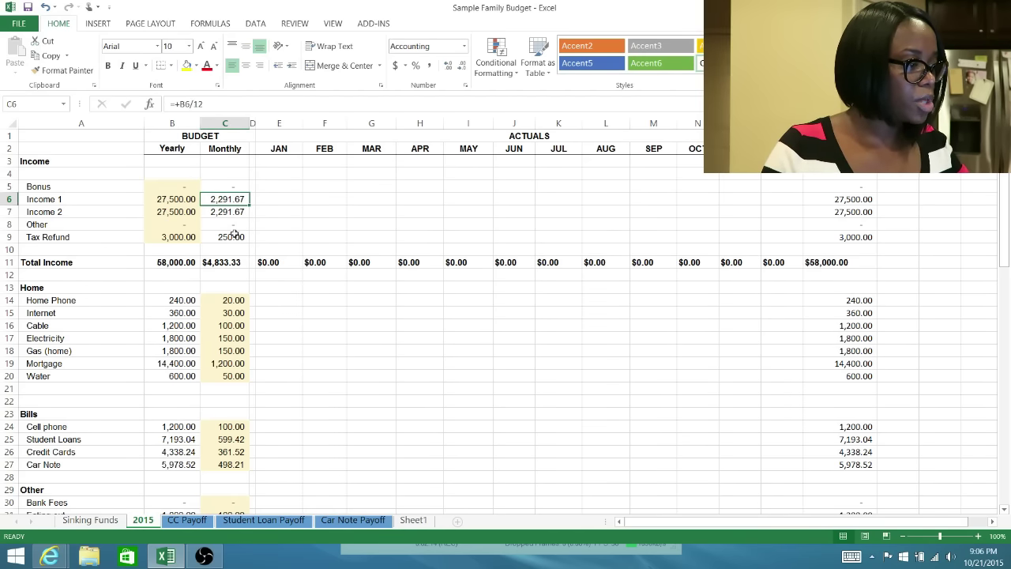
pyautogui.click(224, 262)
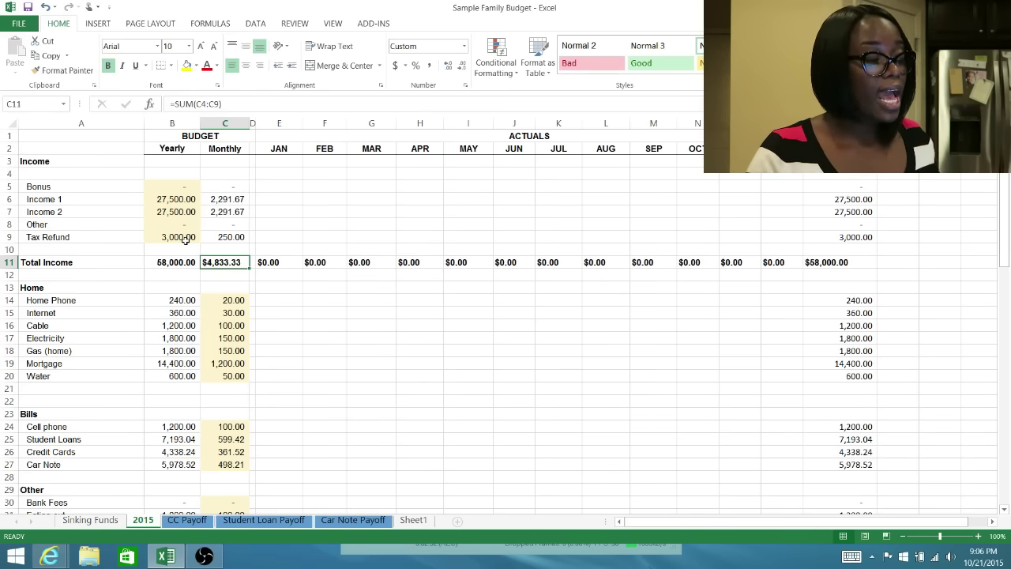
pyautogui.click(237, 313)
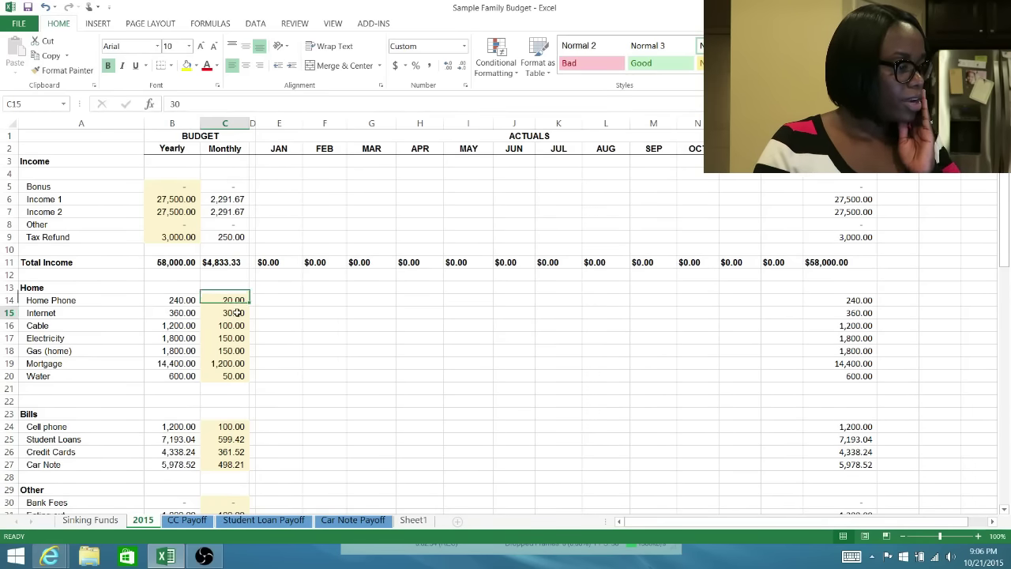
pyautogui.moveTo(235, 299); pyautogui.dragTo(230, 376)
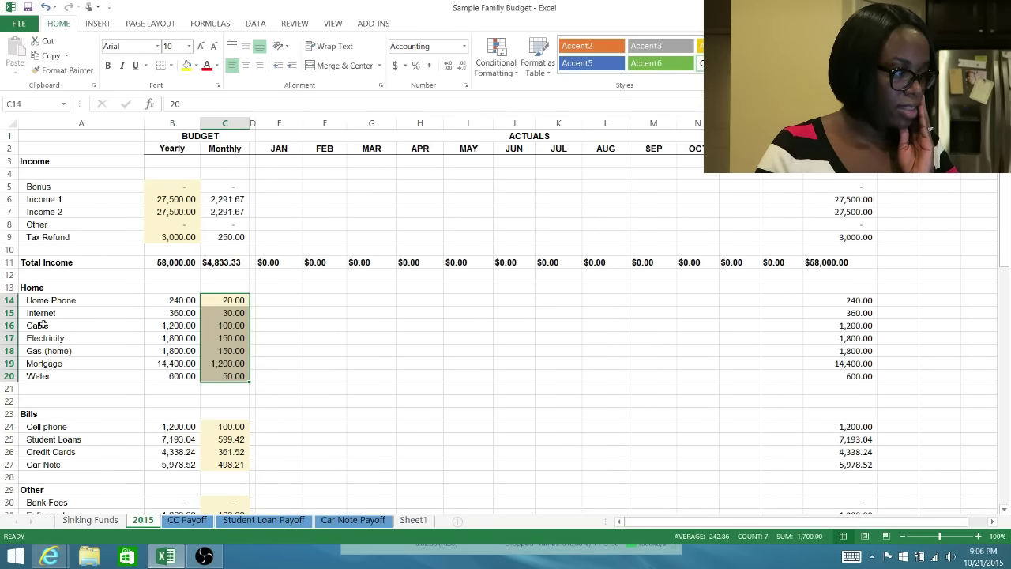
pyautogui.scroll(-5, 95, 340)
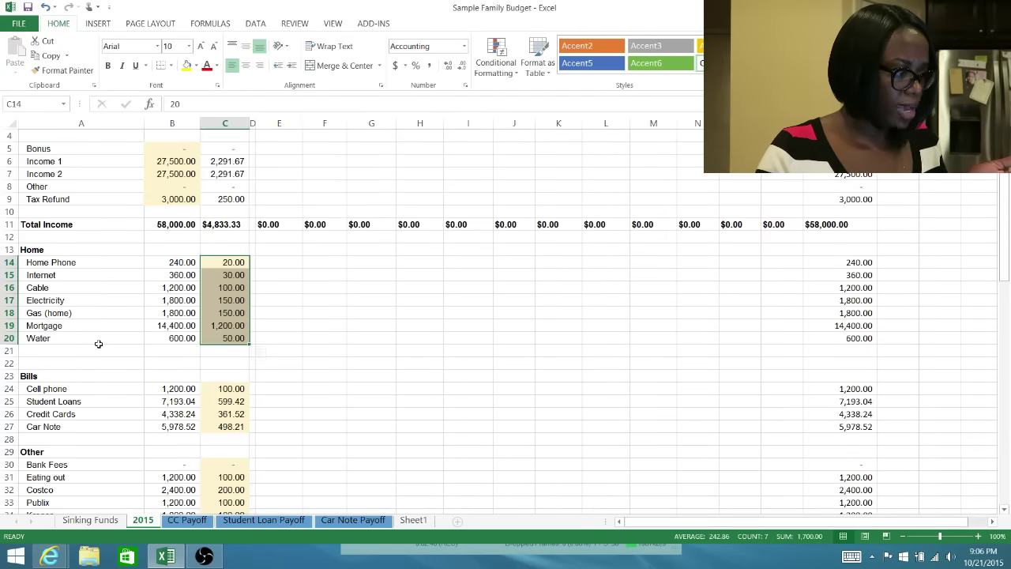
pyautogui.scroll(-2, 102, 348)
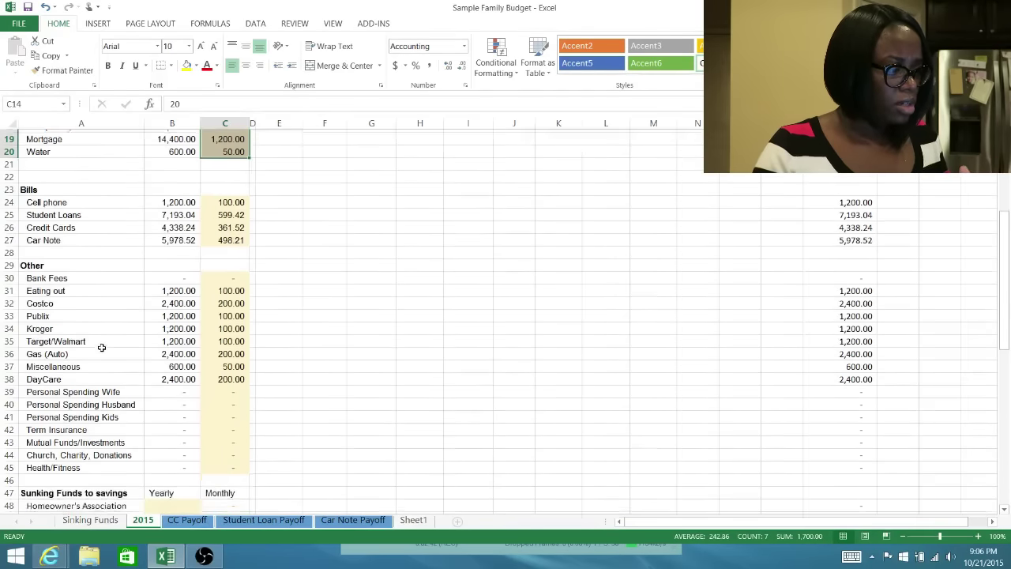
pyautogui.scroll(-3, 99, 349)
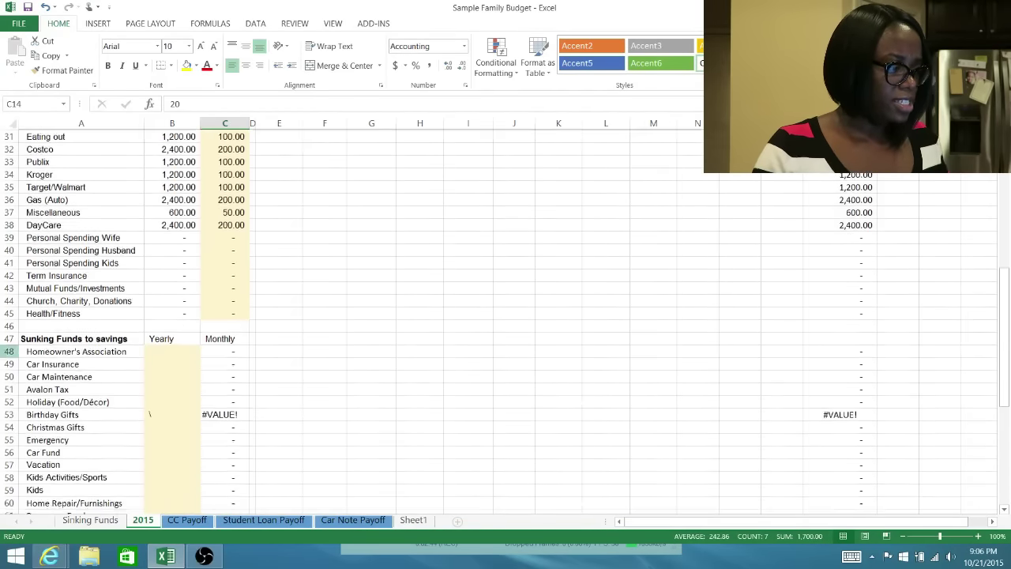
pyautogui.scroll(8, 111, 347)
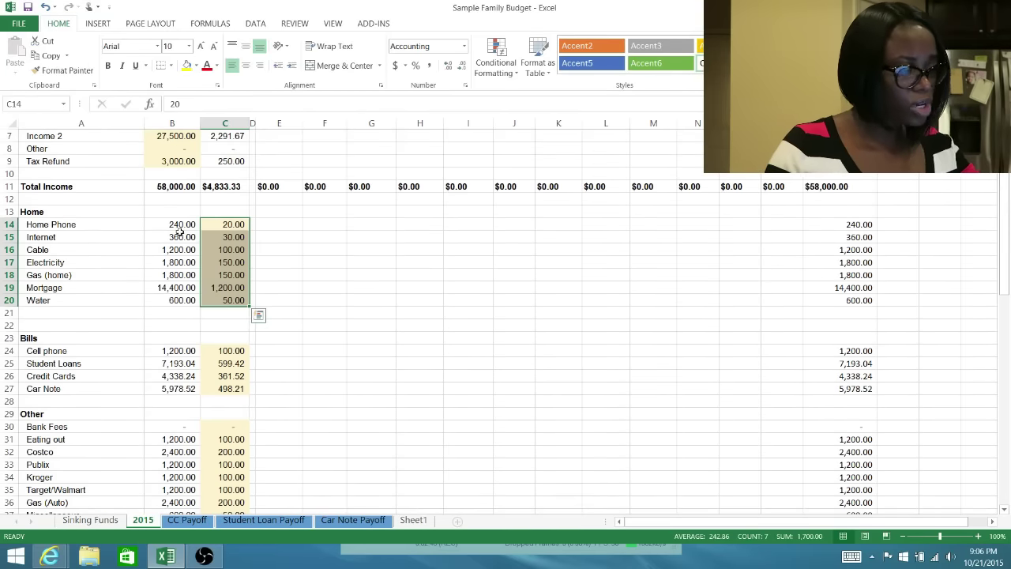
# - Check the Home Phone, Internet and Cable amounts and enter 100 as monthly Electricity
pyautogui.click(100, 225)
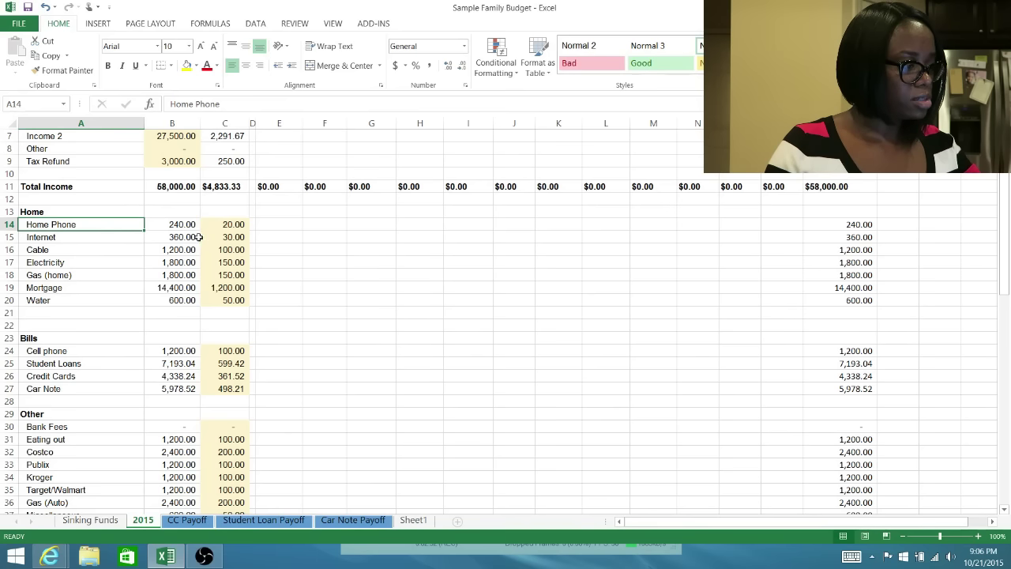
pyautogui.click(227, 225)
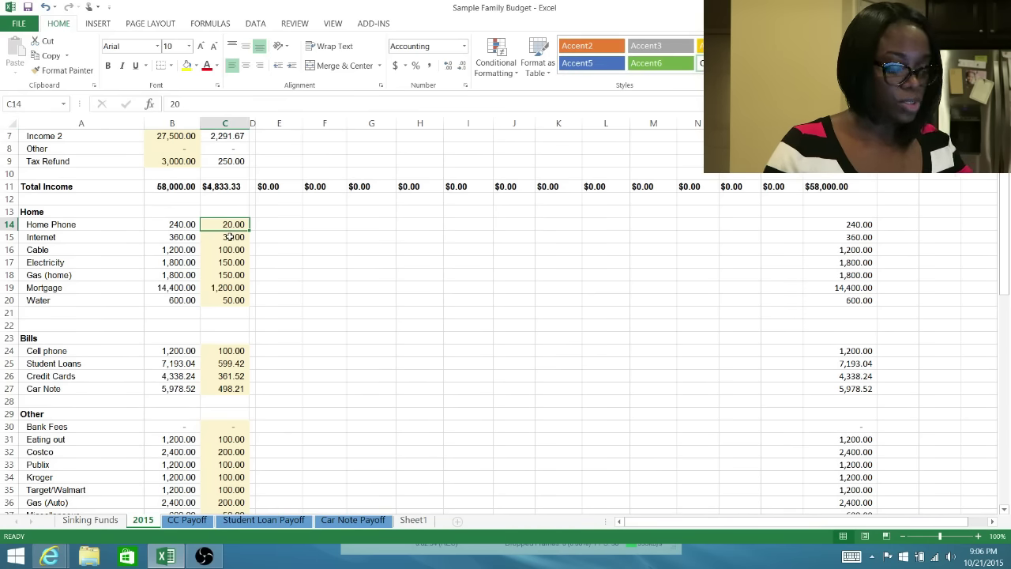
pyautogui.click(226, 238)
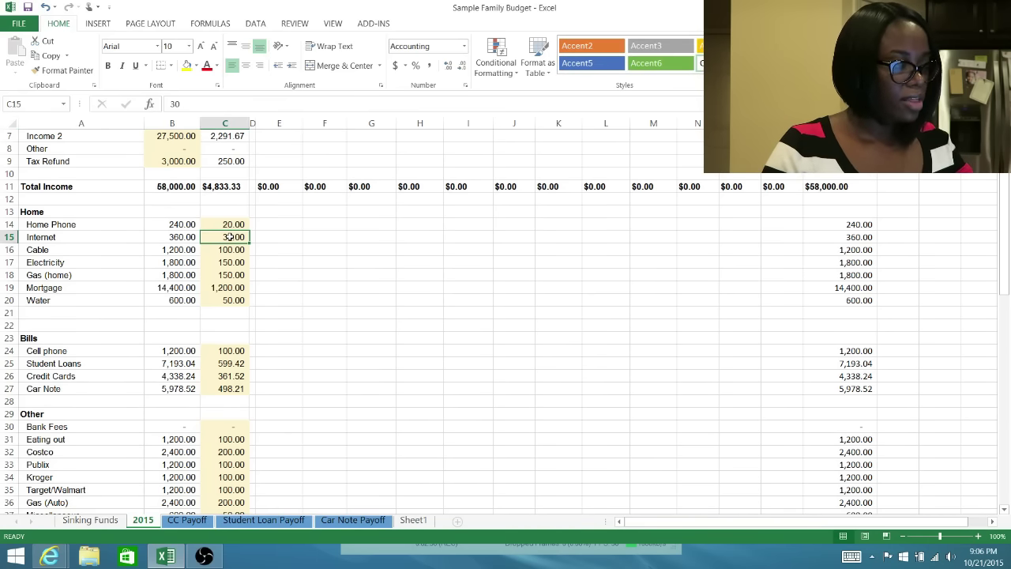
pyautogui.press('Down')
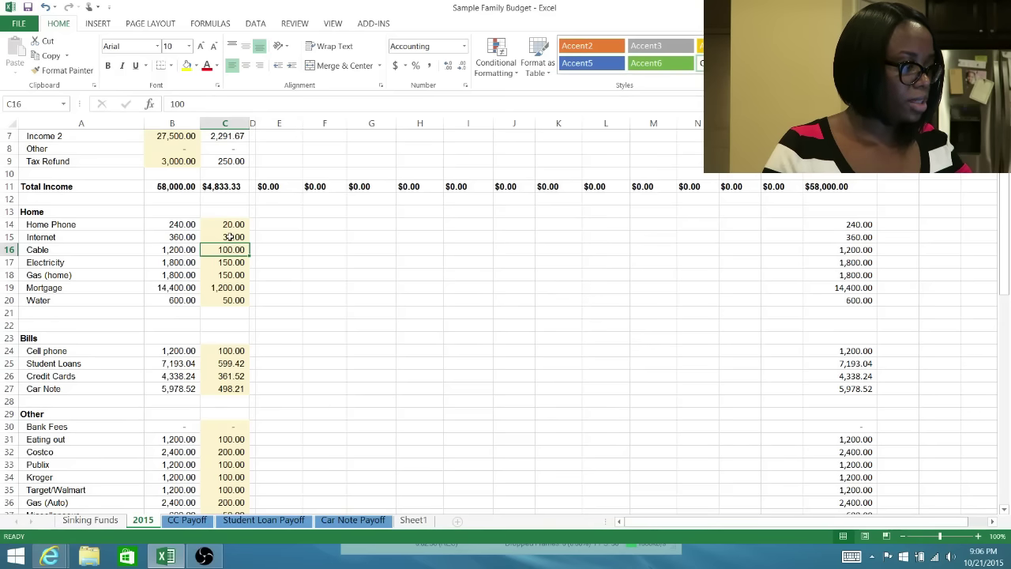
pyautogui.press('Down')
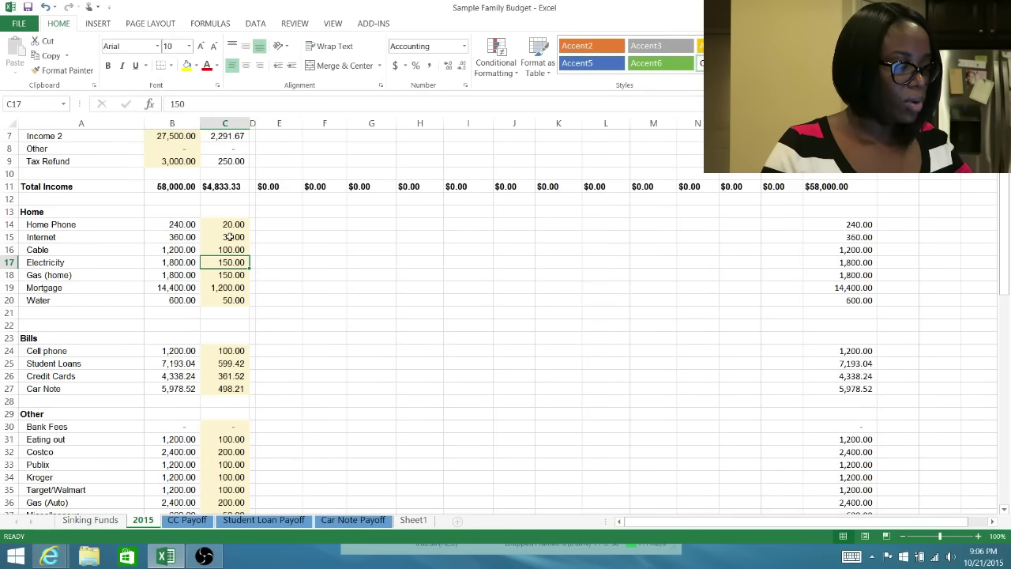
pyautogui.press('Down')
pyautogui.press('Up')
pyautogui.write('100')
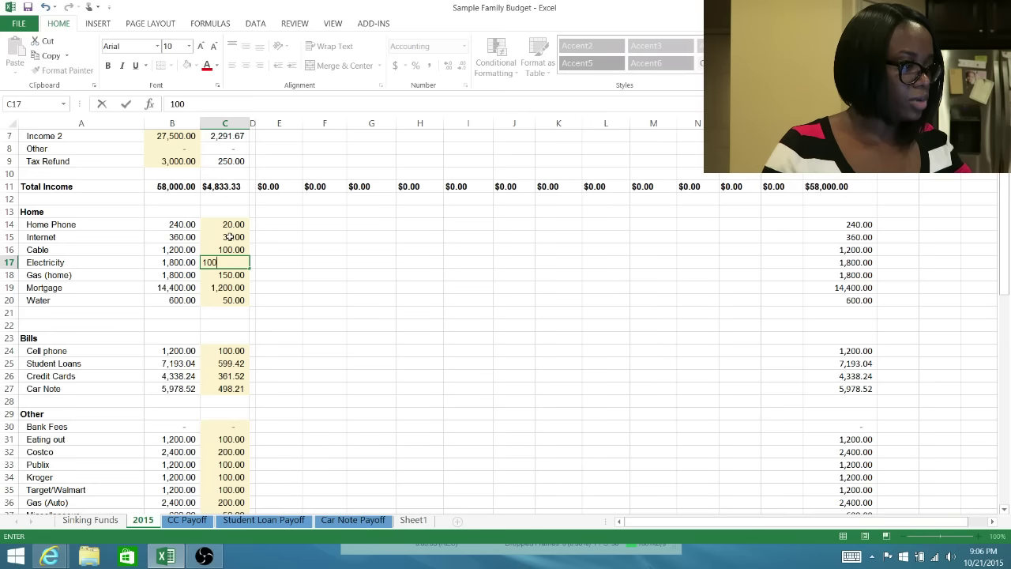
pyautogui.press('Return')
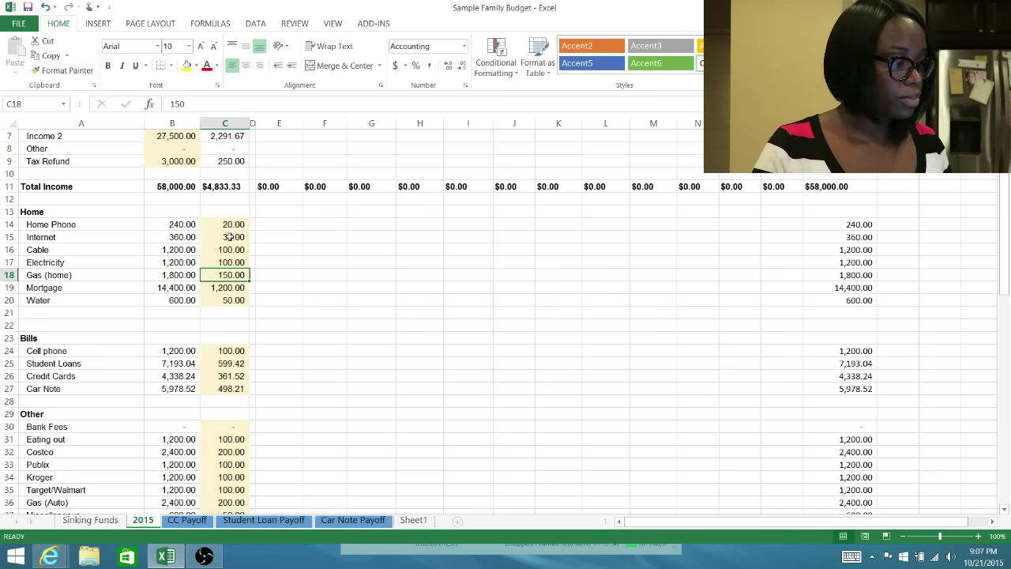
# - Step through the Mortgage, Water, Cell phone and Student Loans monthly amounts, checking Cell phone's yearly formula
pyautogui.press('Down')
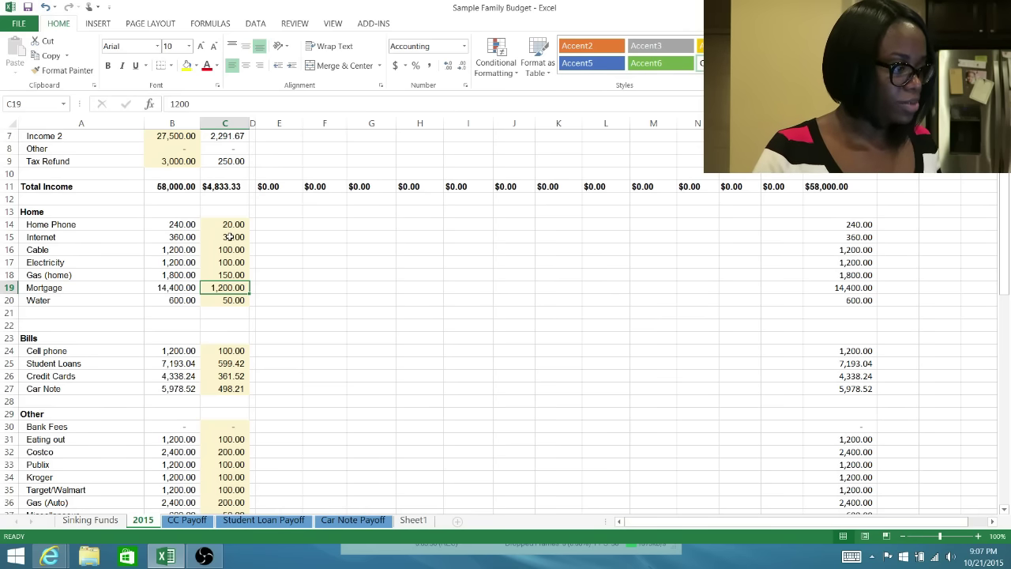
pyautogui.press('Down')
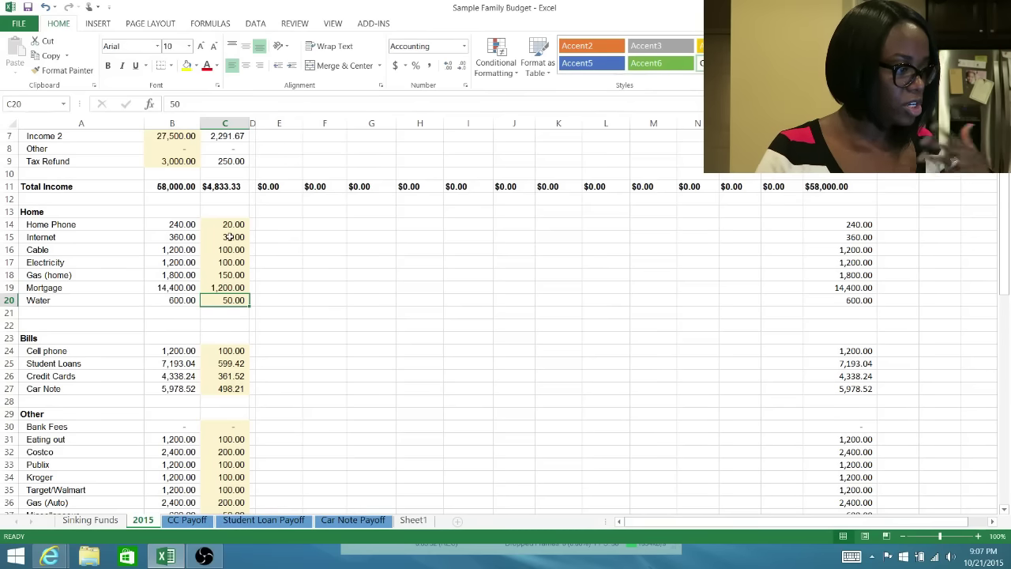
pyautogui.press('Down')
pyautogui.press('Down')
pyautogui.press('Down')
pyautogui.press('Down')
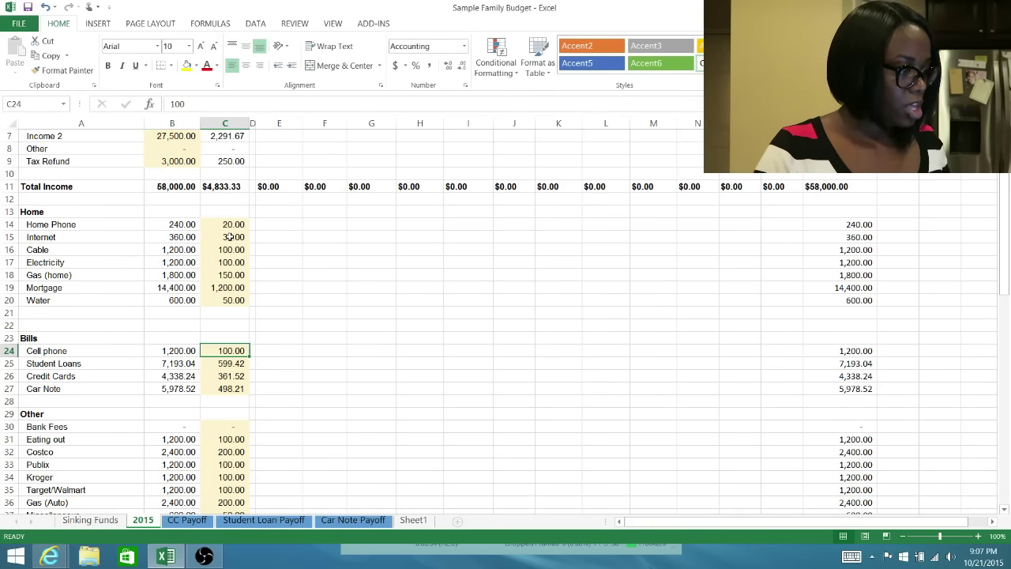
pyautogui.press('Left')
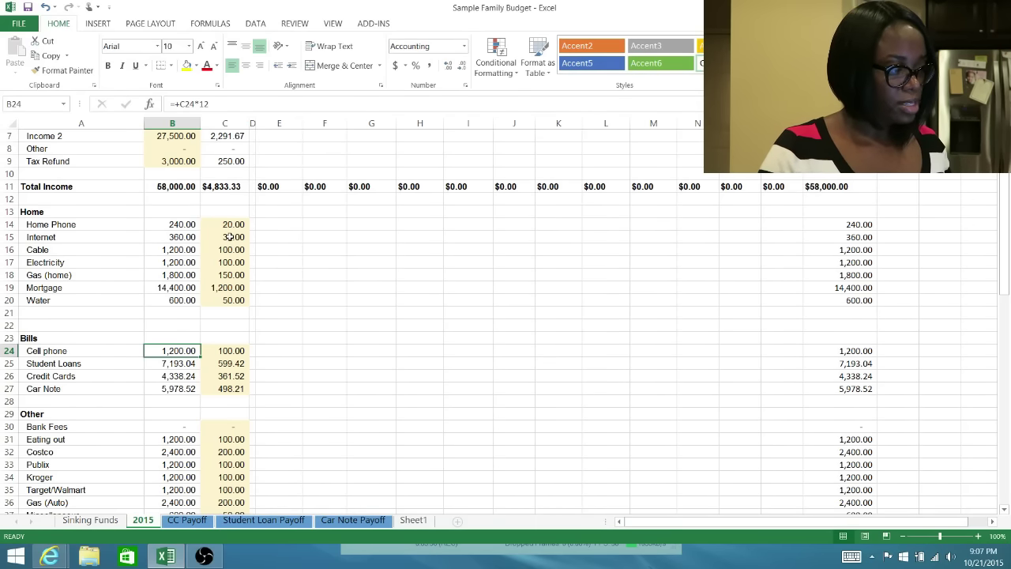
pyautogui.press('Right')
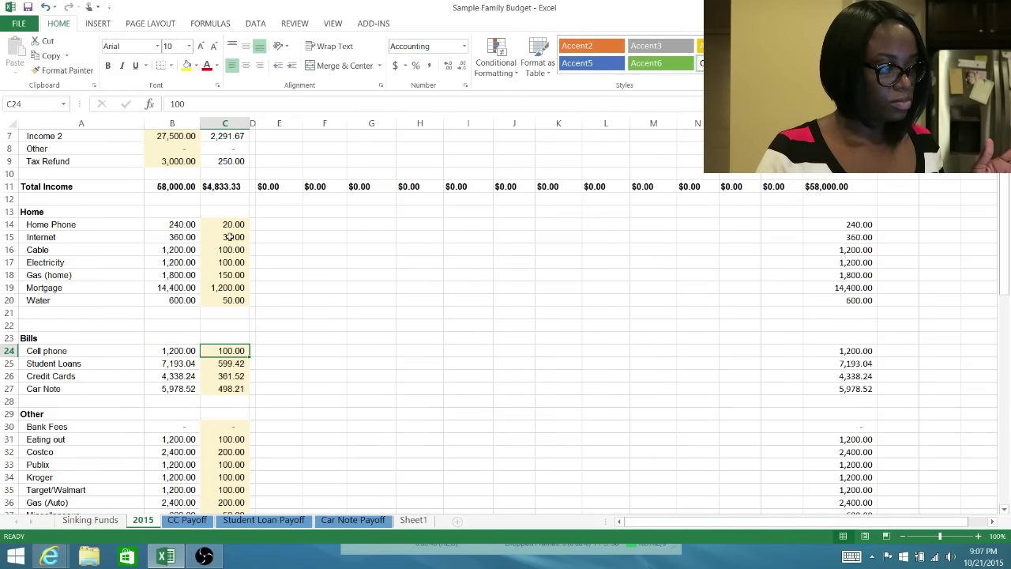
pyautogui.press('Down')
pyautogui.press('Down')
pyautogui.press('Down')
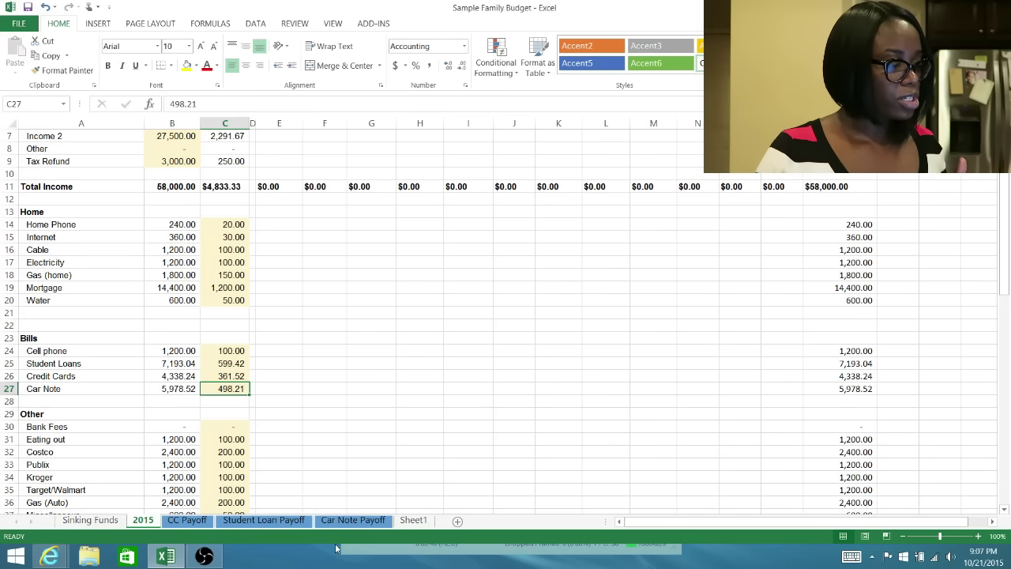
# - Switch to CC Payoff and inspect its Principal, payment number, extra payment formulas and loan amount
pyautogui.click(189, 522)
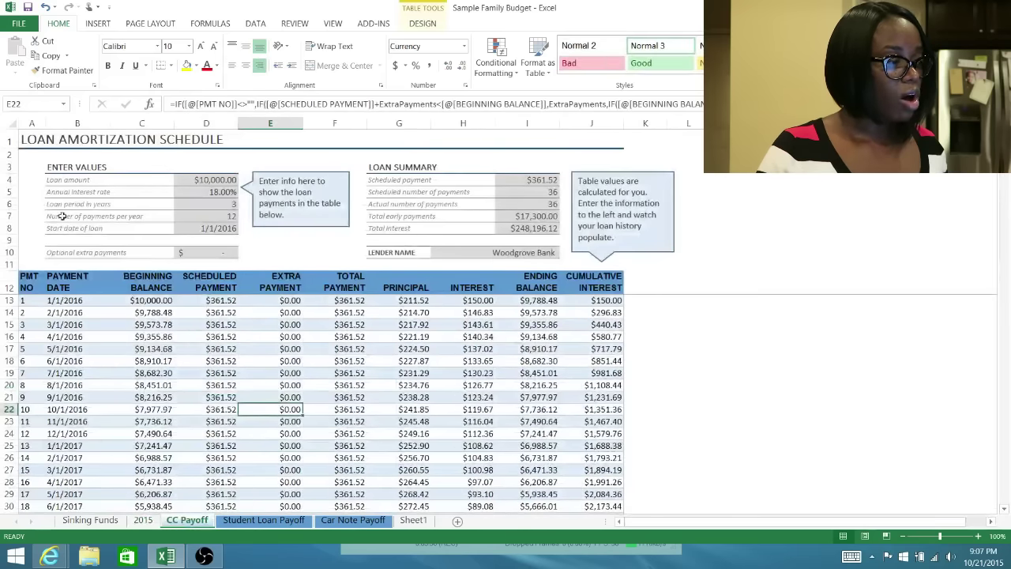
pyautogui.scroll(-3, 162, 308)
pyautogui.scroll(3, 166, 307)
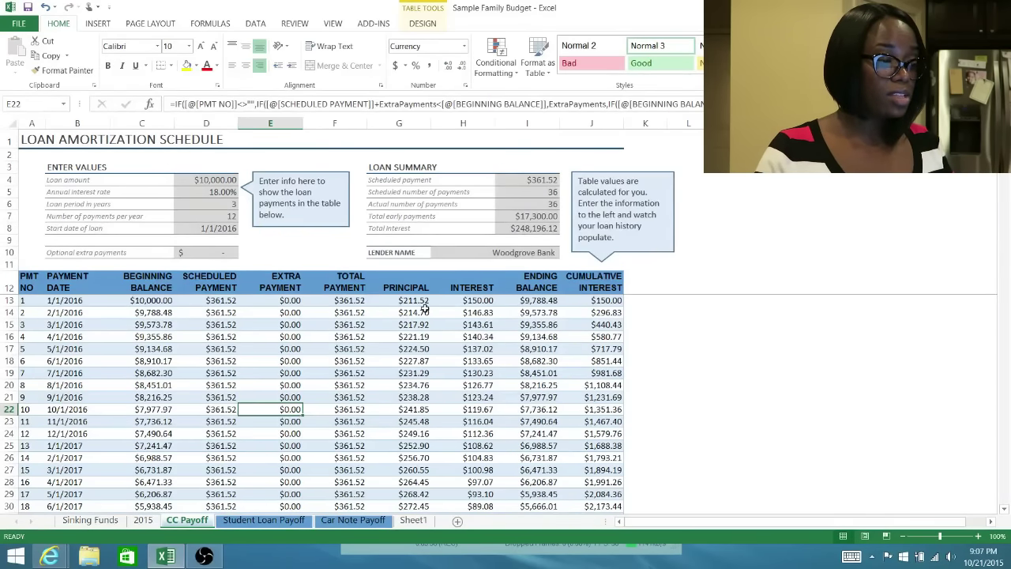
pyautogui.click(416, 300)
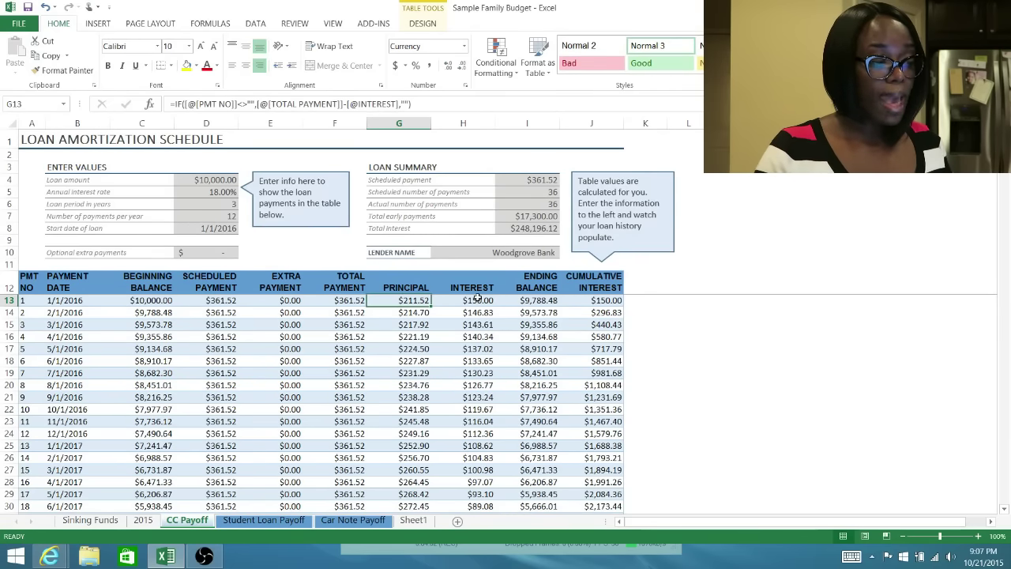
pyautogui.scroll(-7, 474, 312)
pyautogui.scroll(-4, 478, 329)
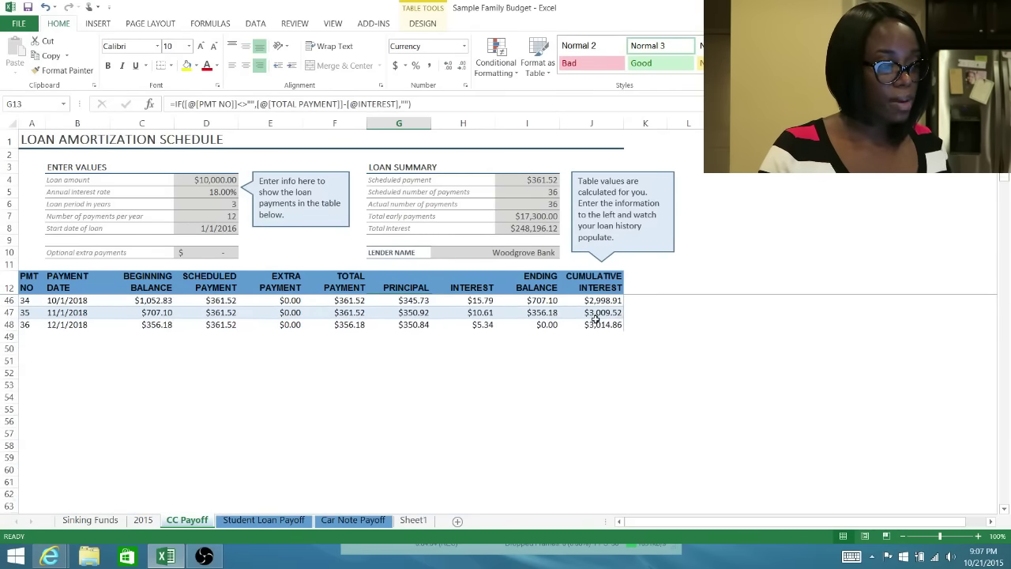
pyautogui.scroll(9, 239, 290)
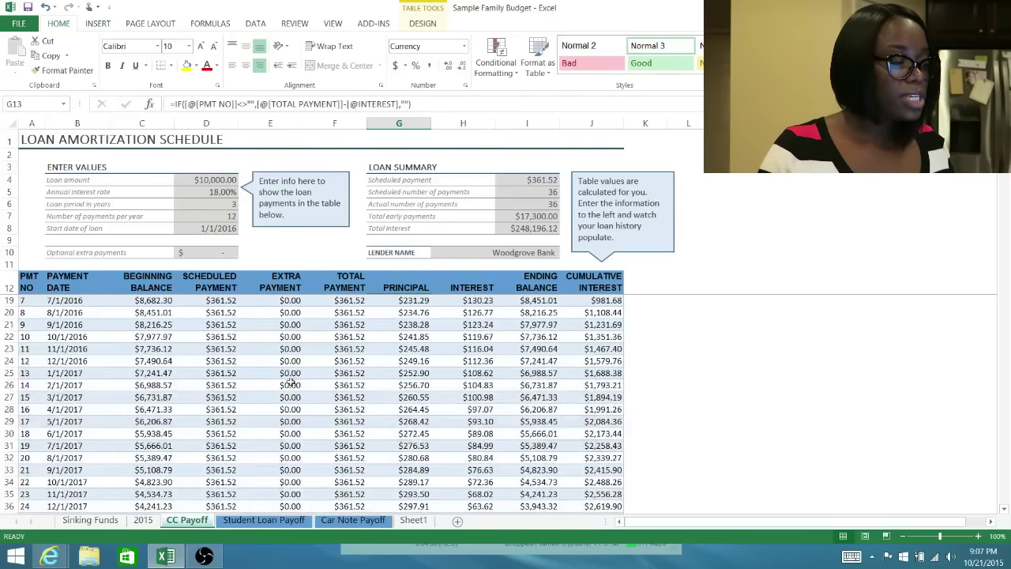
pyautogui.click(77, 300)
pyautogui.click(290, 348)
pyautogui.click(399, 373)
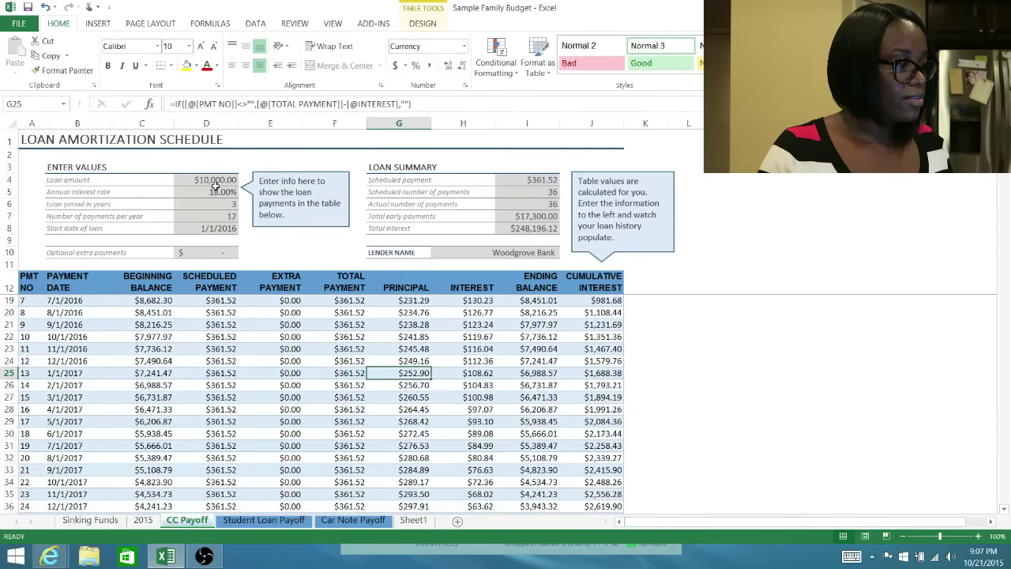
pyautogui.click(215, 183)
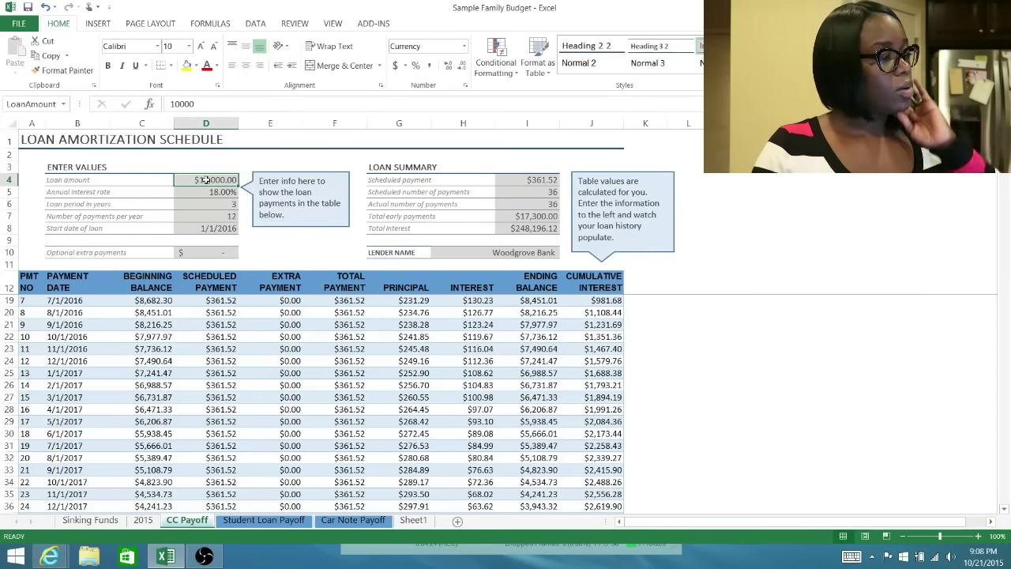
pyautogui.write('1000')
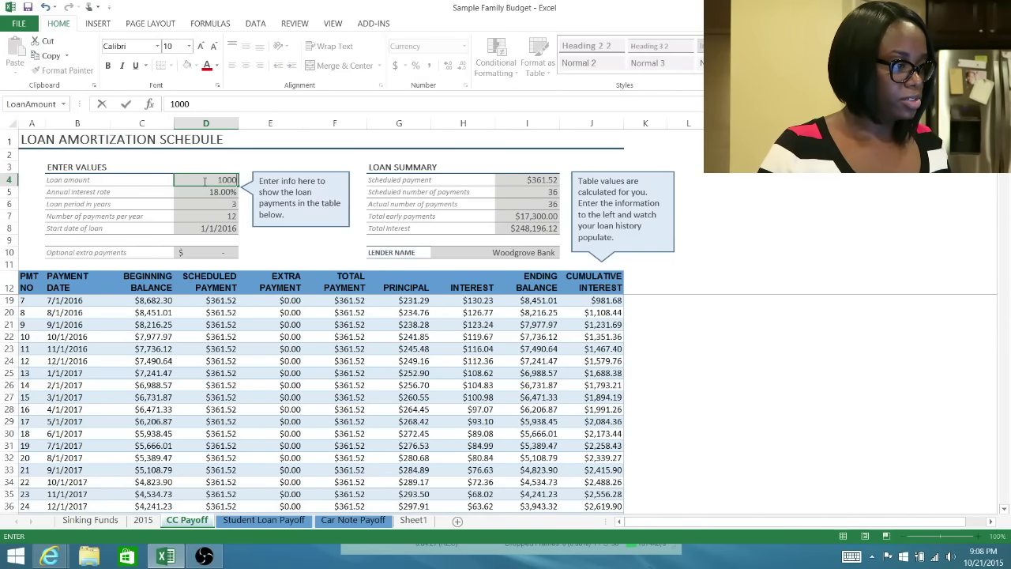
pyautogui.press('Return')
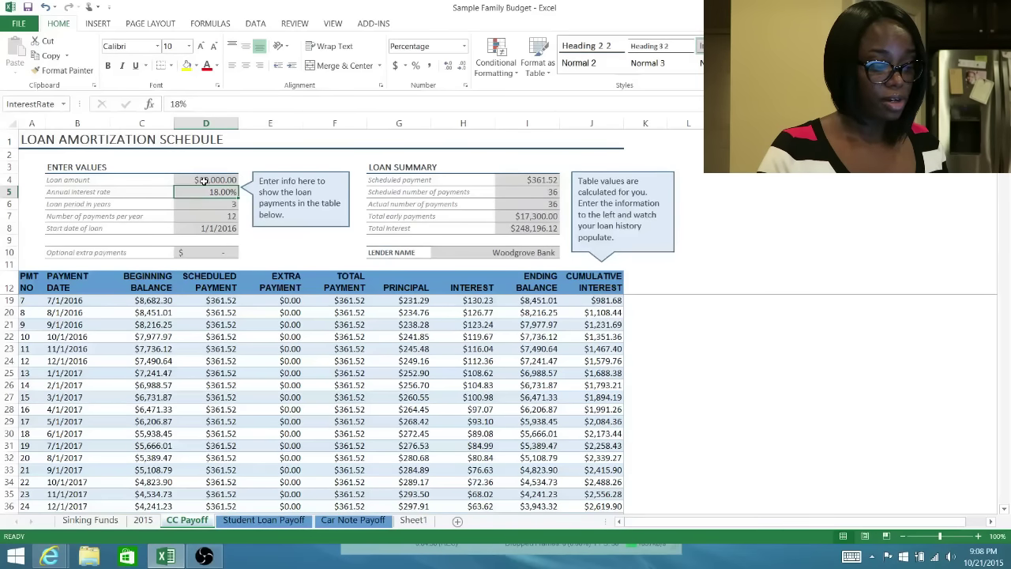
pyautogui.write('18.')
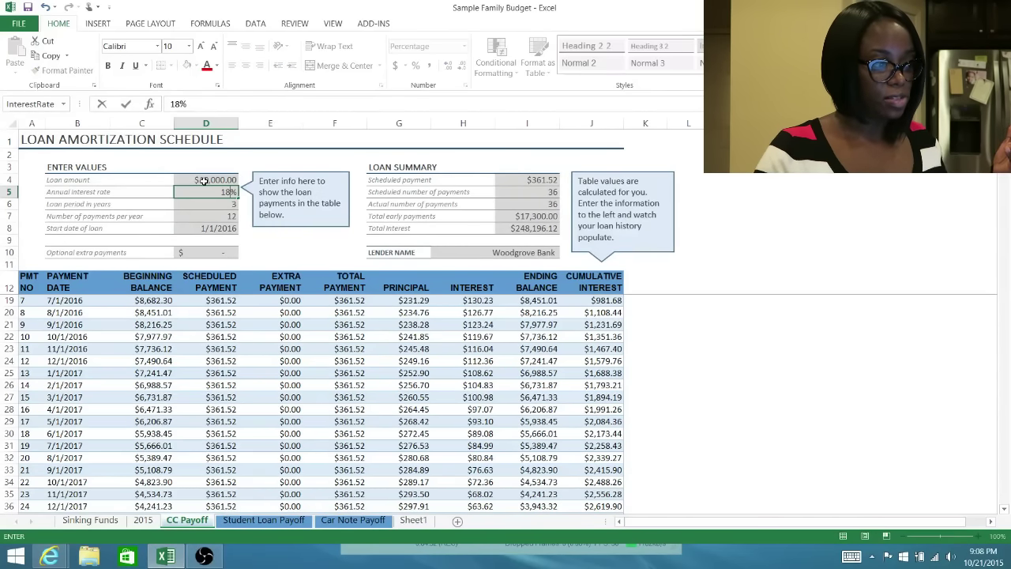
pyautogui.write('00')
pyautogui.press('BackSpace')
pyautogui.press('BackSpace')
pyautogui.press('BackSpace')
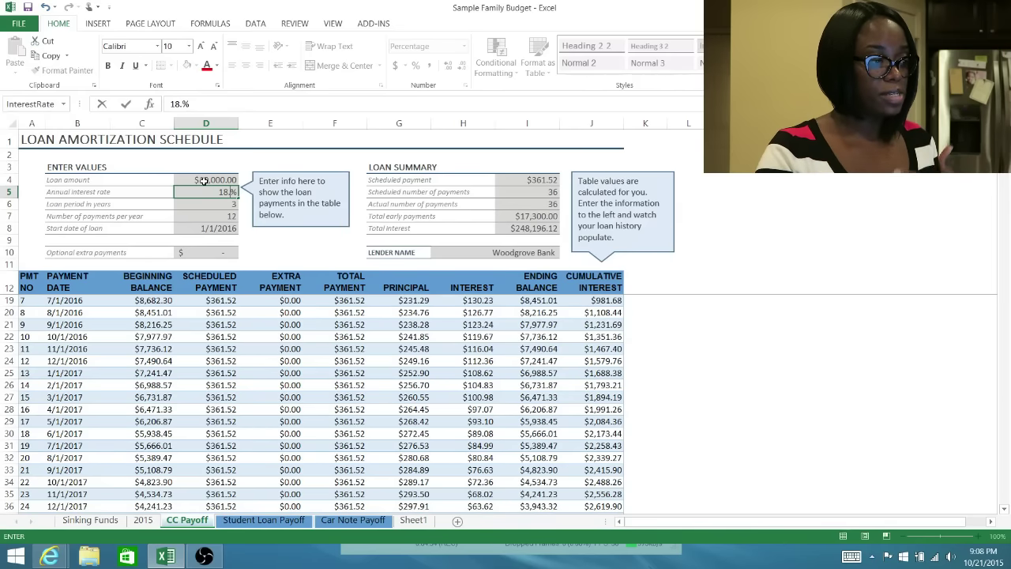
pyautogui.press('Return')
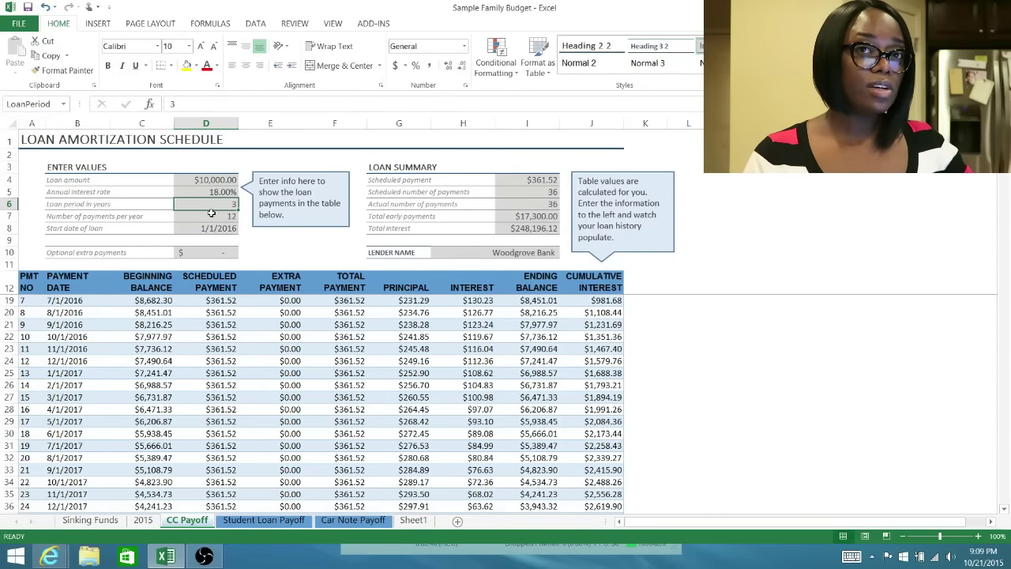
pyautogui.click(275, 527)
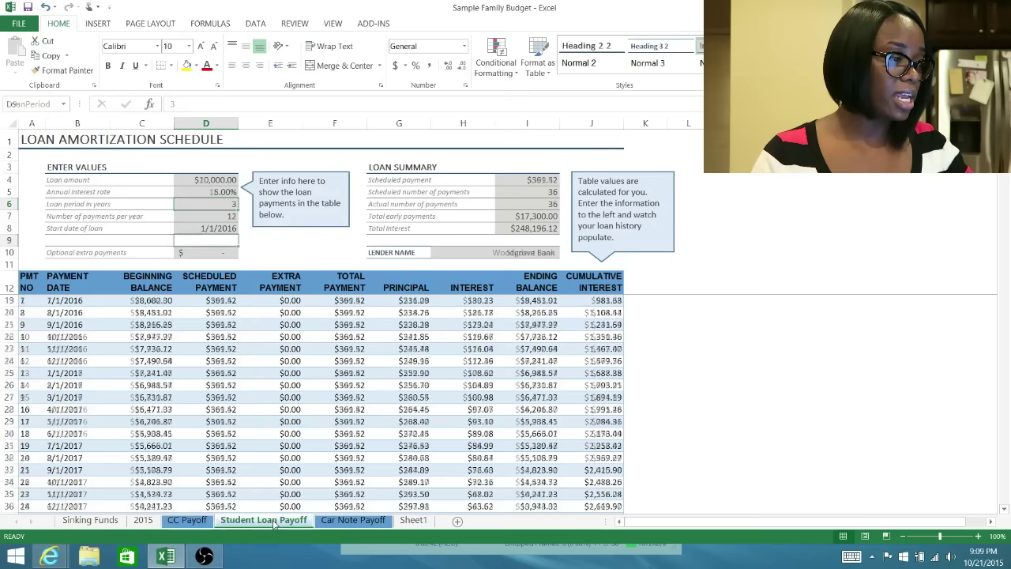
pyautogui.click(199, 522)
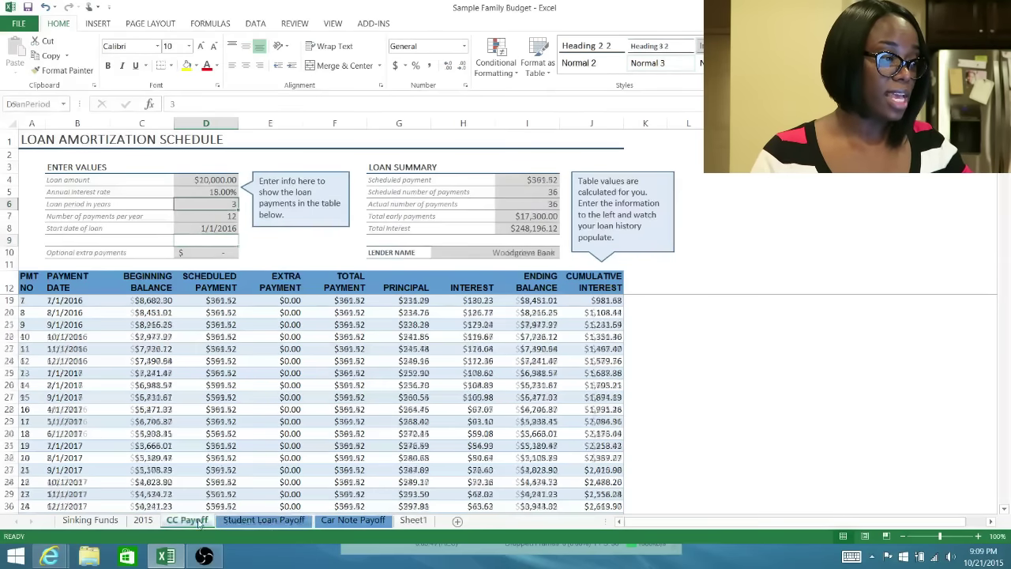
pyautogui.click(278, 525)
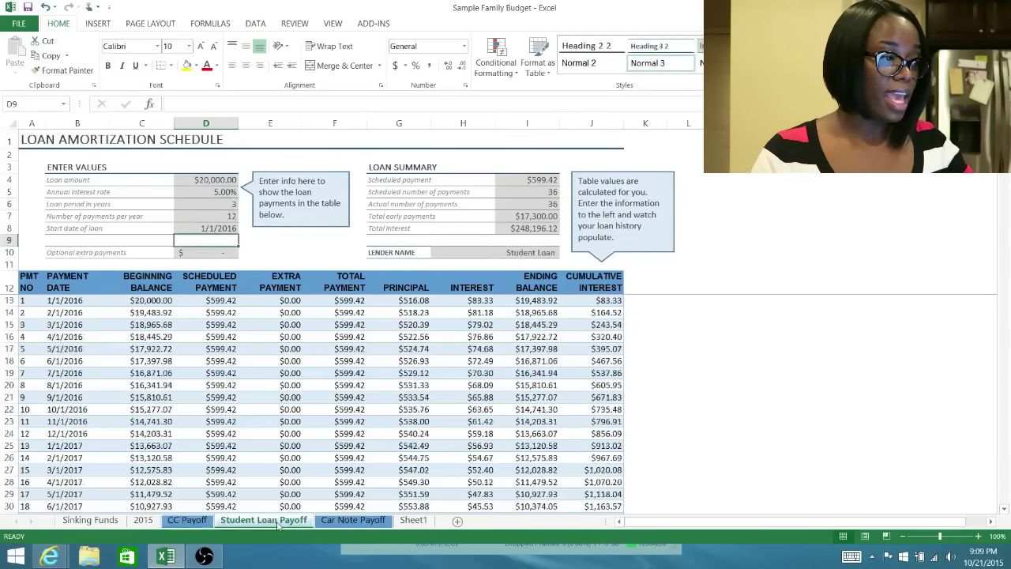
pyautogui.click(336, 525)
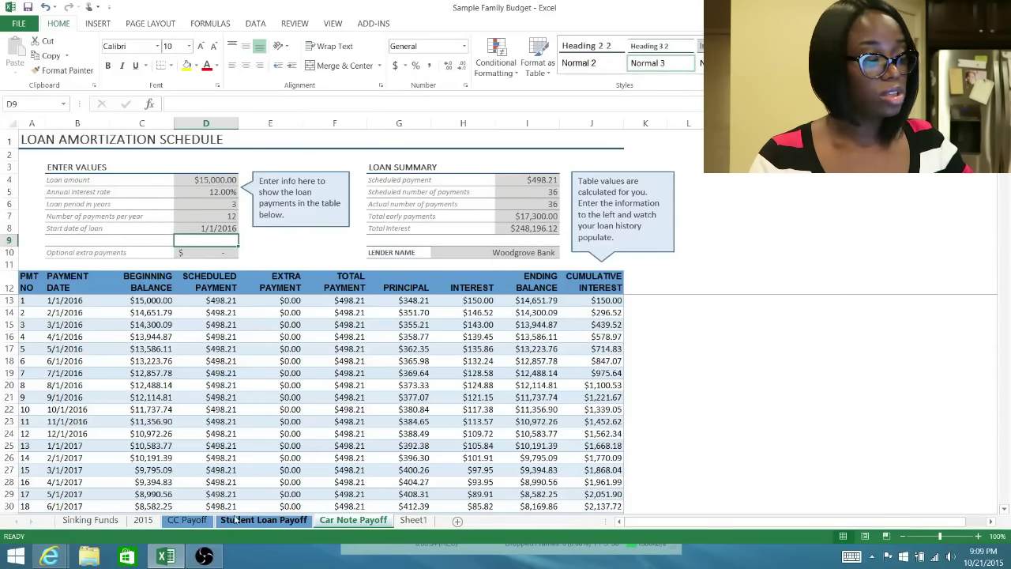
pyautogui.click(195, 522)
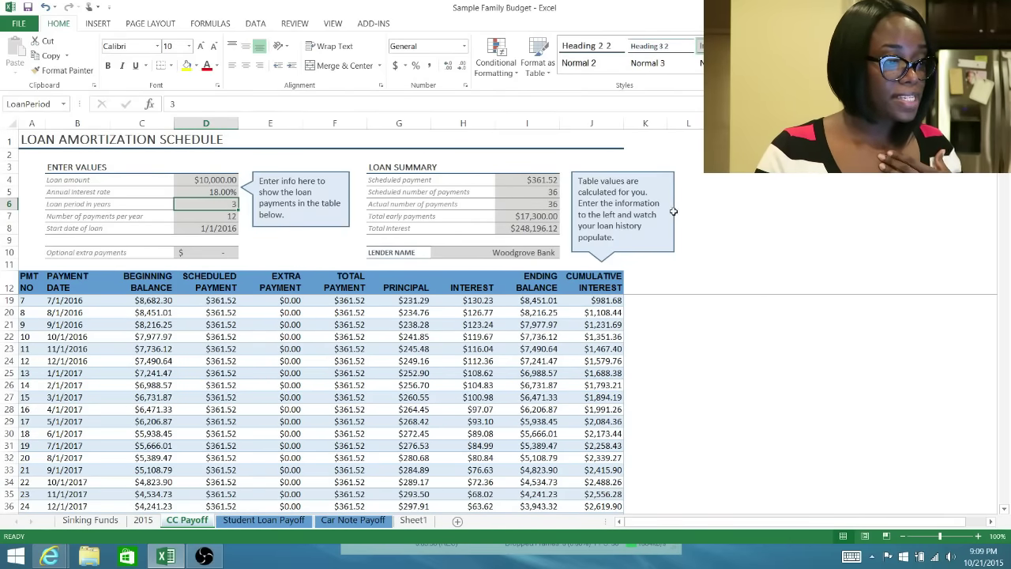
pyautogui.click(536, 191)
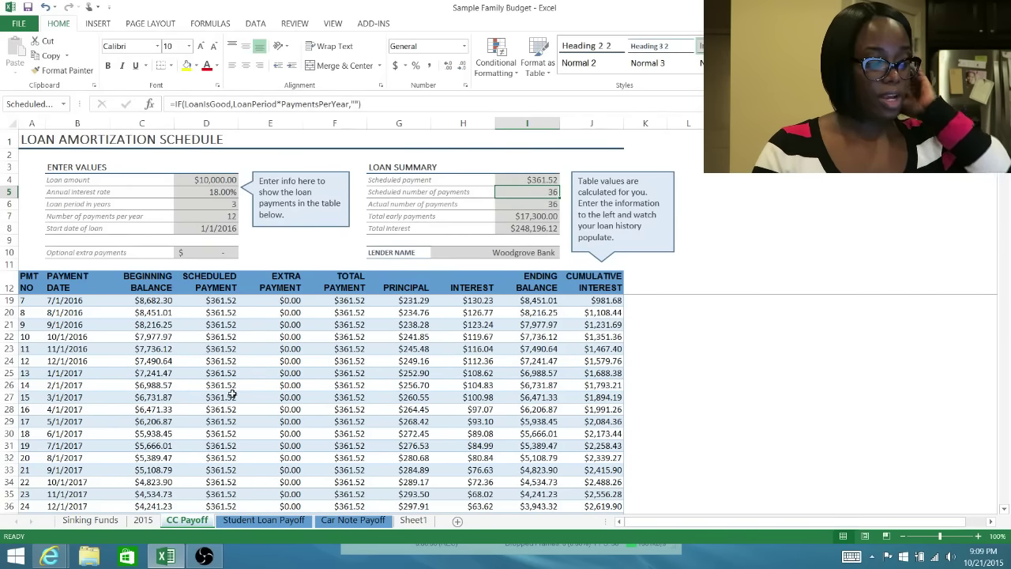
# - Enter 20000 as the Student Loan Payoff amount and review its period, start date and payments-per-year inputs
pyautogui.click(240, 519)
pyautogui.click(205, 180)
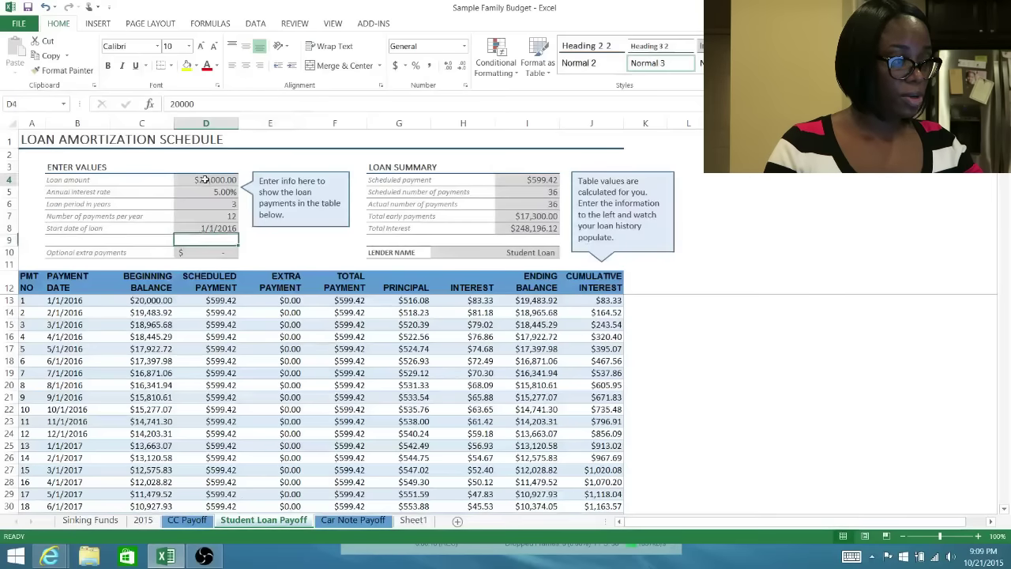
pyautogui.write('20')
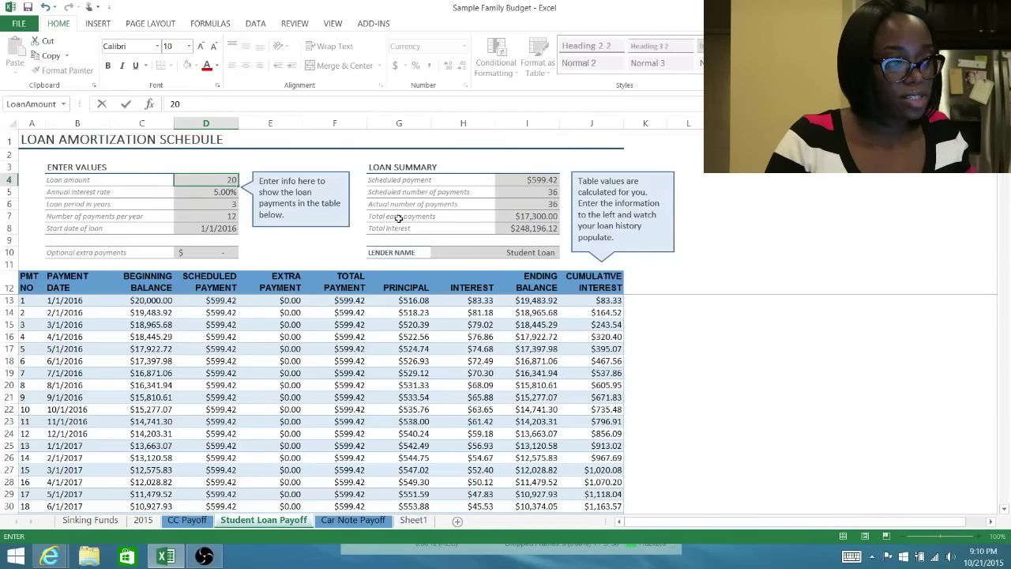
pyautogui.write('000')
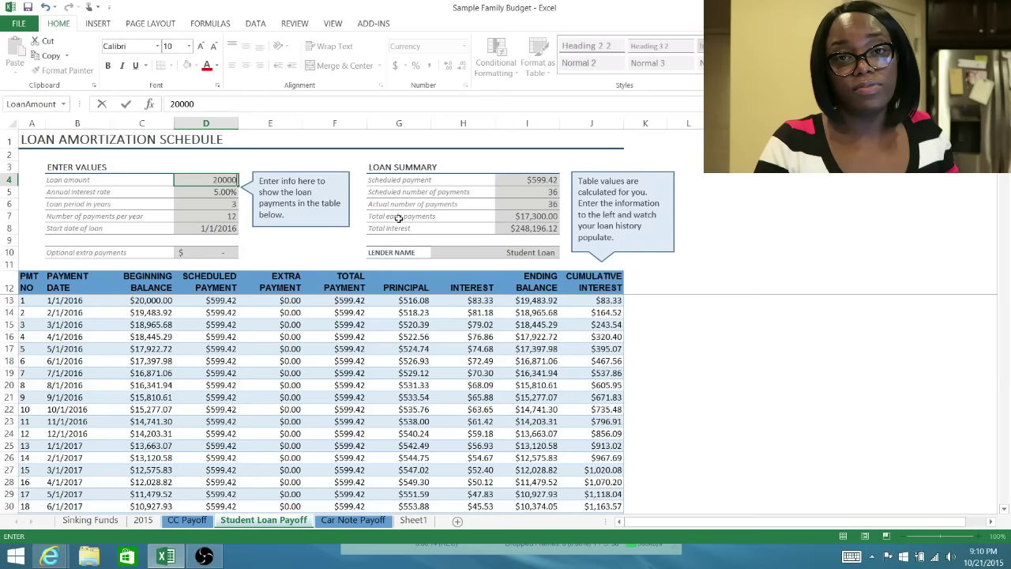
pyautogui.press('Return')
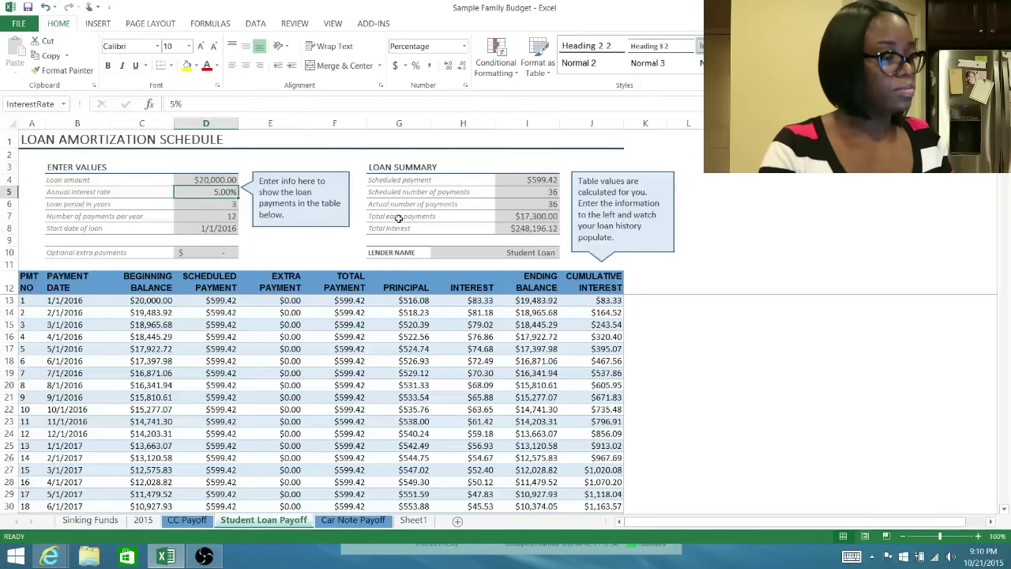
pyautogui.press('Down')
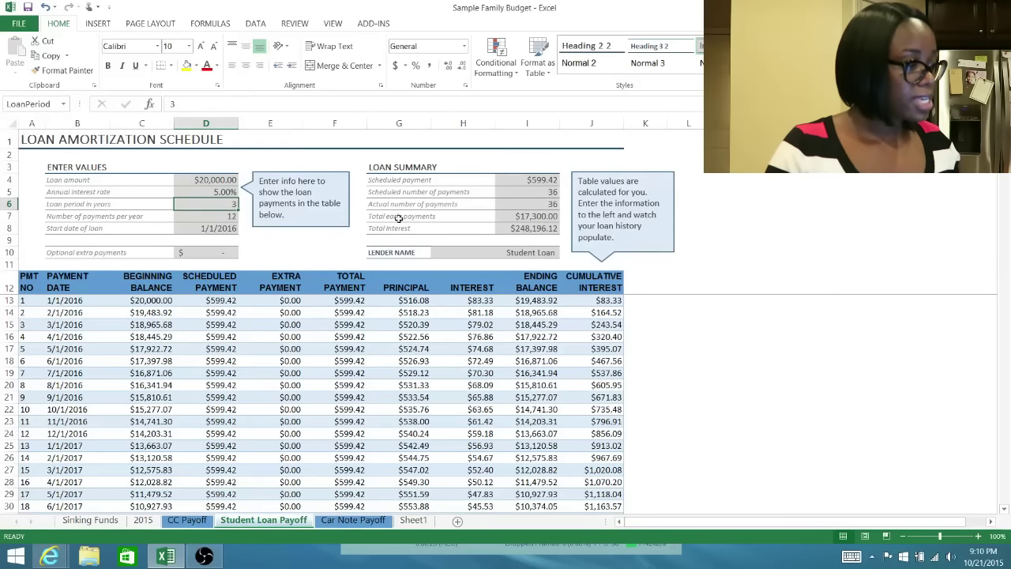
pyautogui.press('Down')
pyautogui.press('Down')
pyautogui.press('Down')
pyautogui.press('Down')
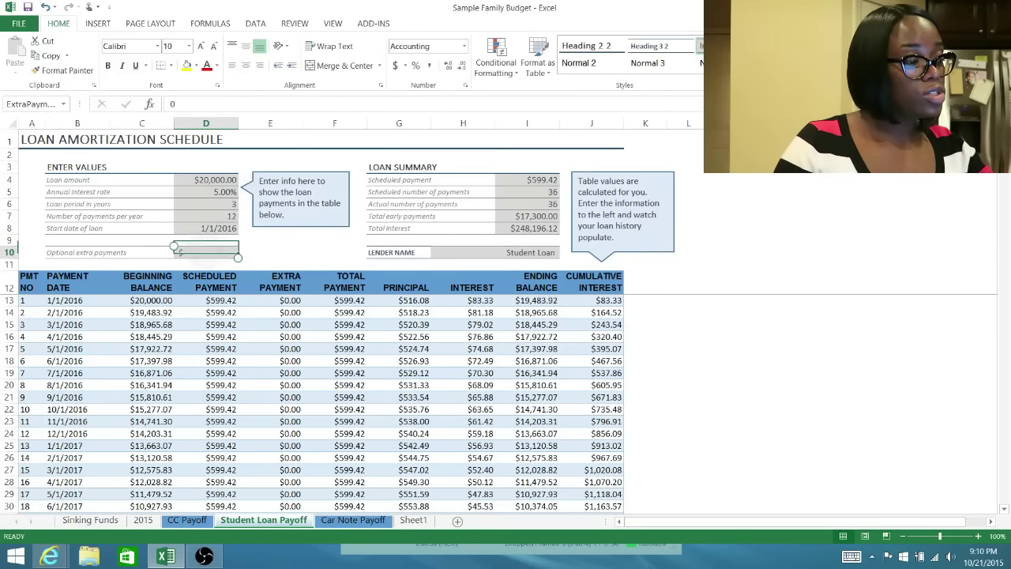
pyautogui.press('Up')
pyautogui.press('Up')
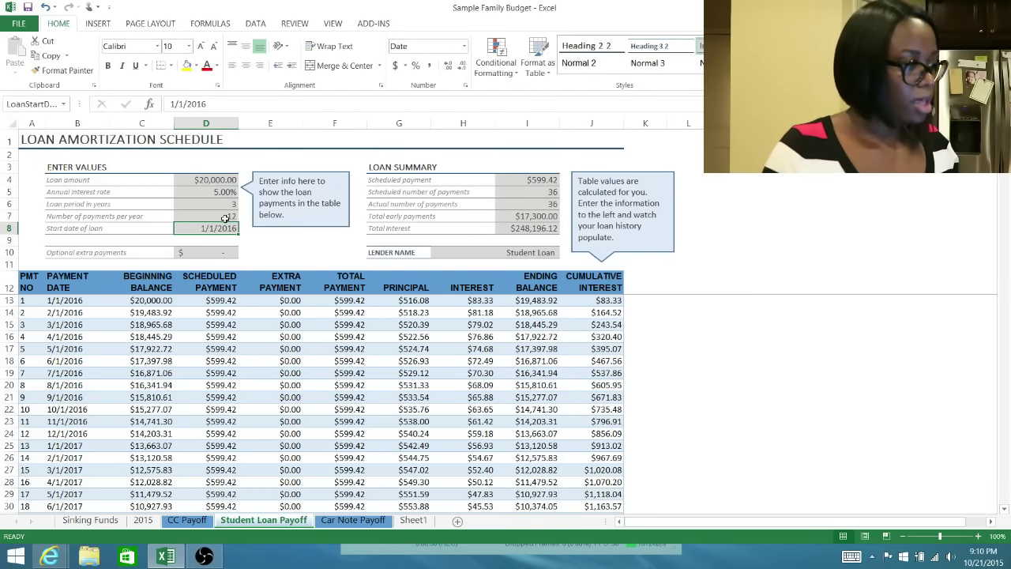
pyautogui.click(223, 218)
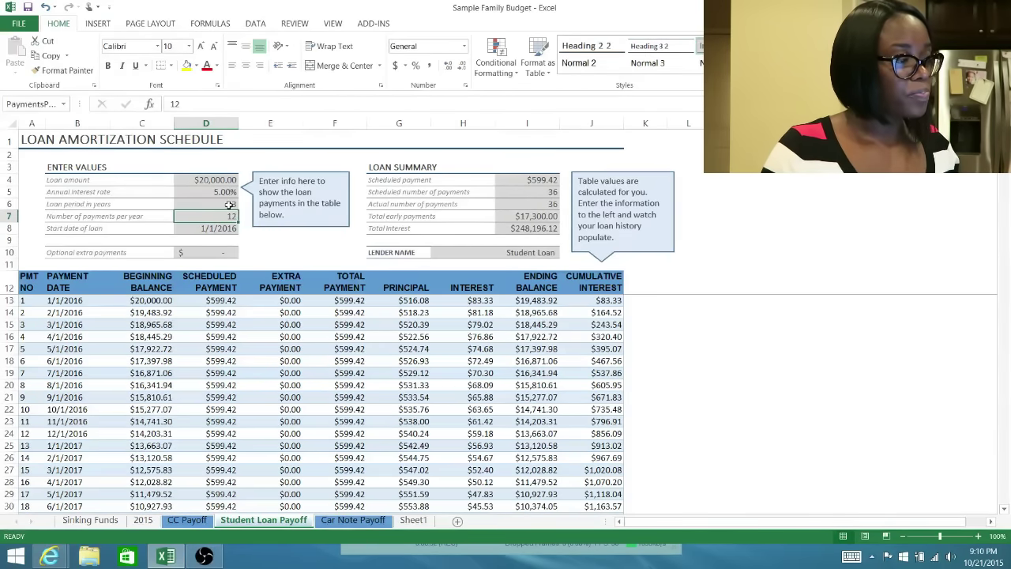
pyautogui.click(227, 205)
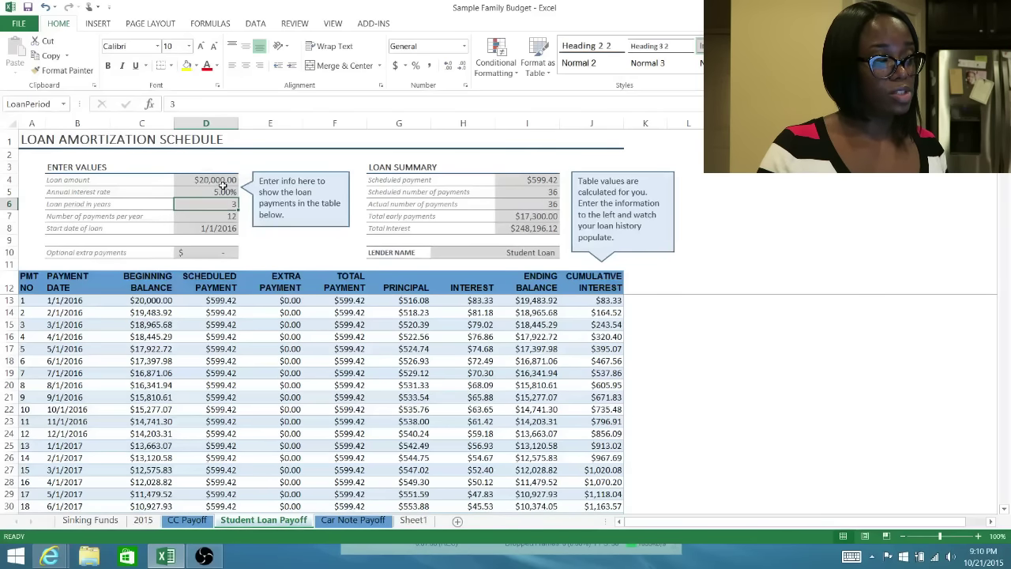
# - Review the Car Note Payoff inputs: $15,000 amount, 12% rate, 3-year period, start date, extra payments
pyautogui.click(338, 523)
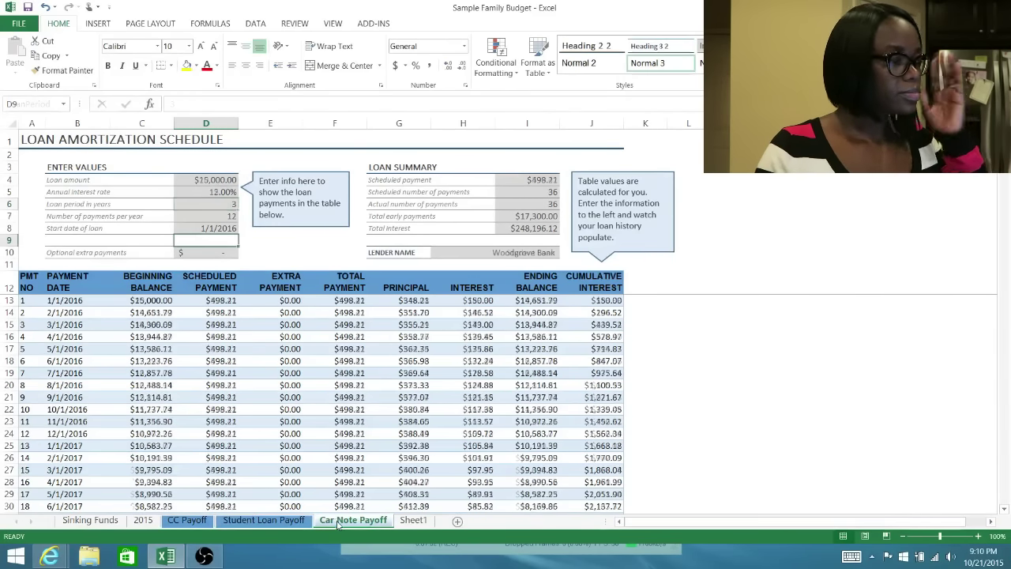
pyautogui.click(219, 180)
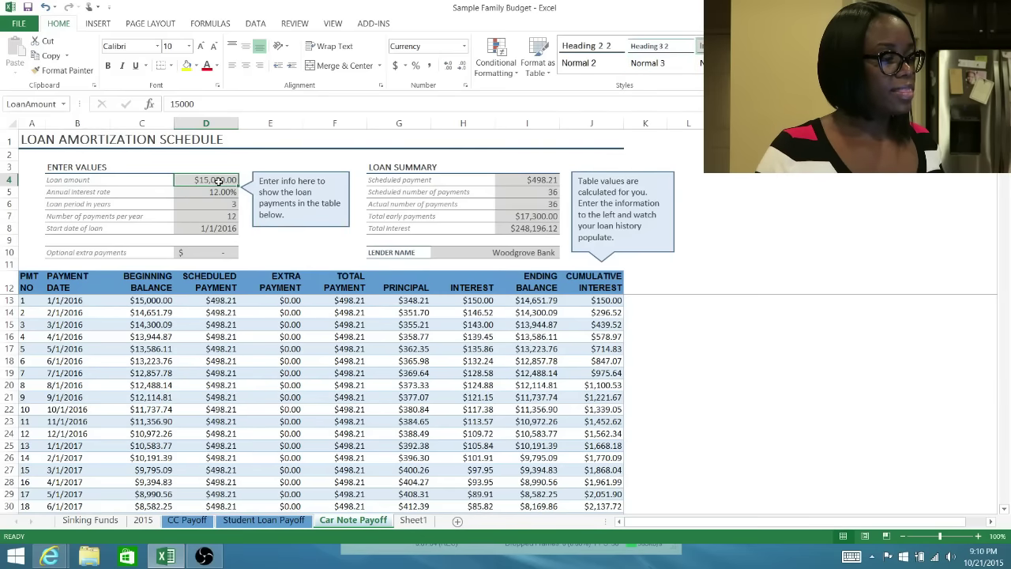
pyautogui.click(225, 192)
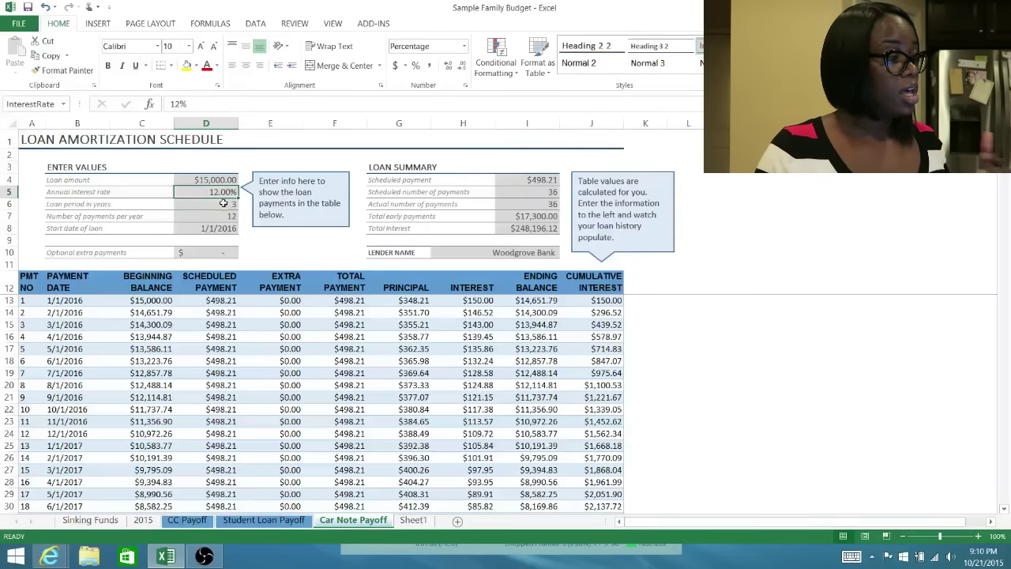
pyautogui.click(223, 203)
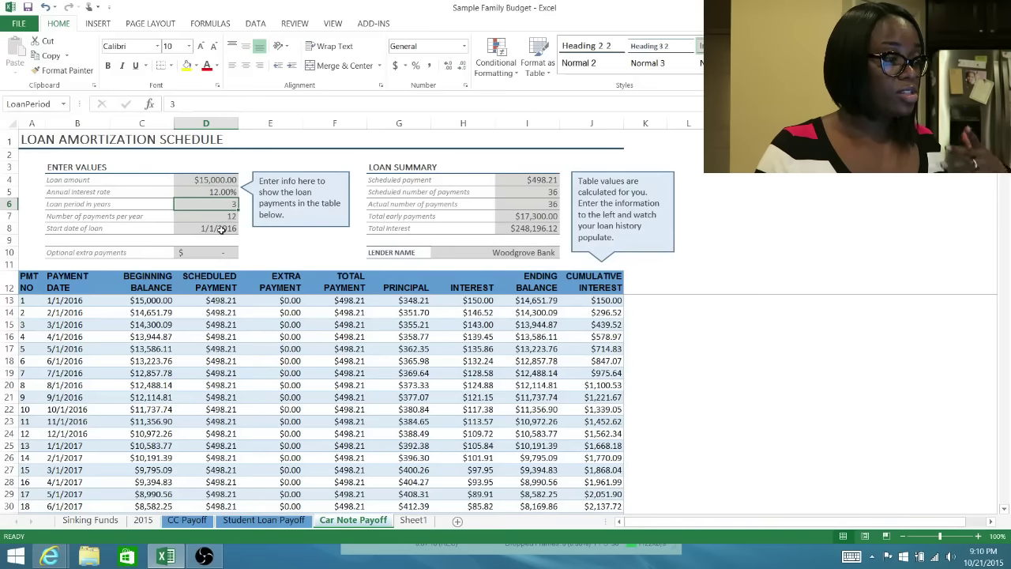
pyautogui.click(224, 228)
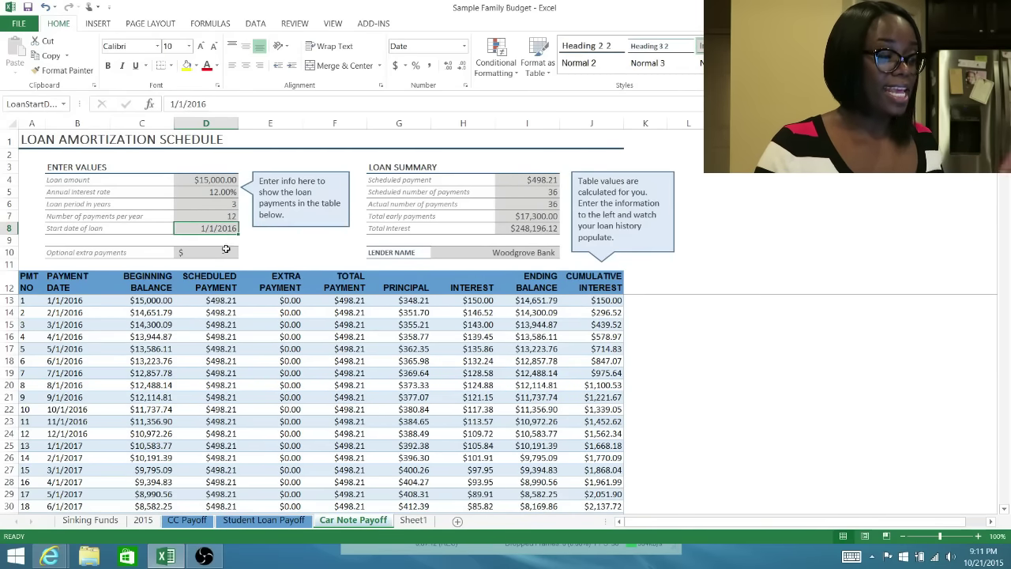
pyautogui.click(202, 252)
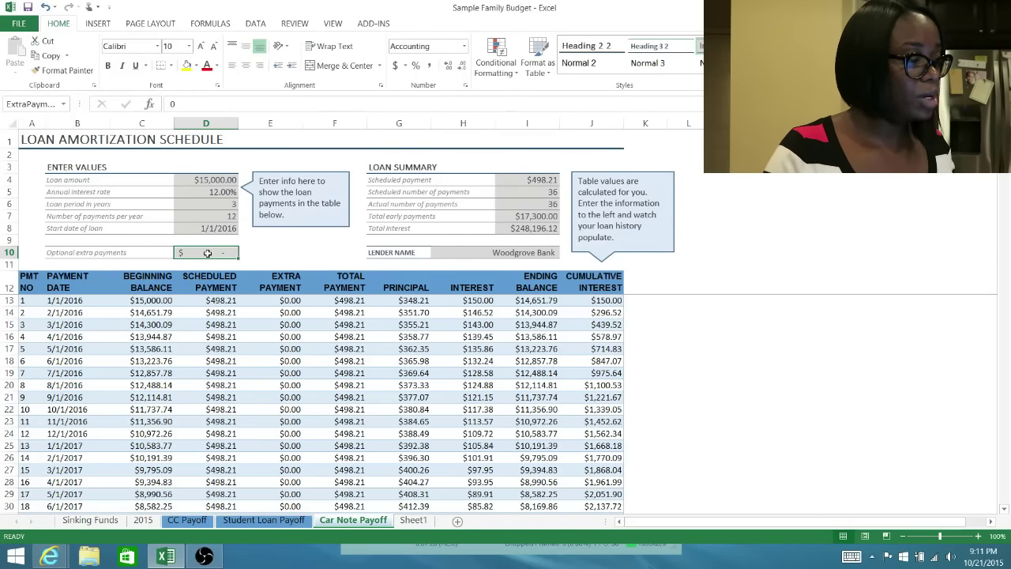
pyautogui.write('50')
pyautogui.press('Return')
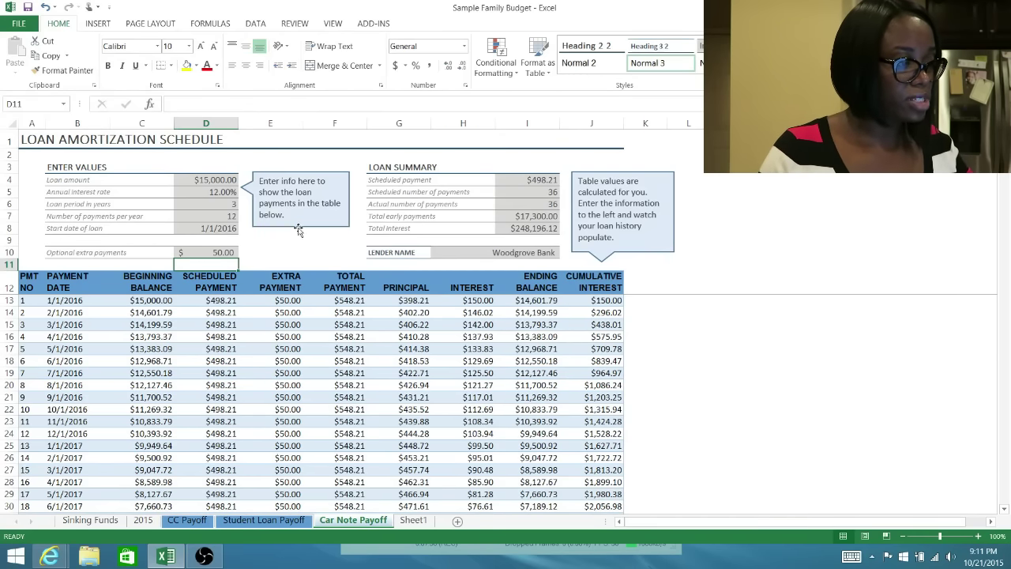
pyautogui.click(228, 253)
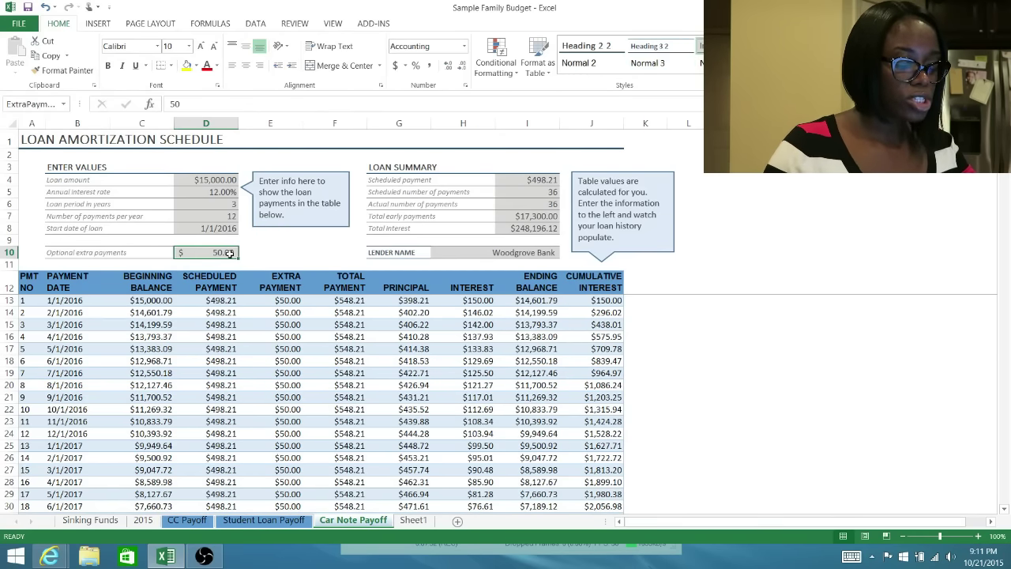
pyautogui.write('0')
pyautogui.press('Return')
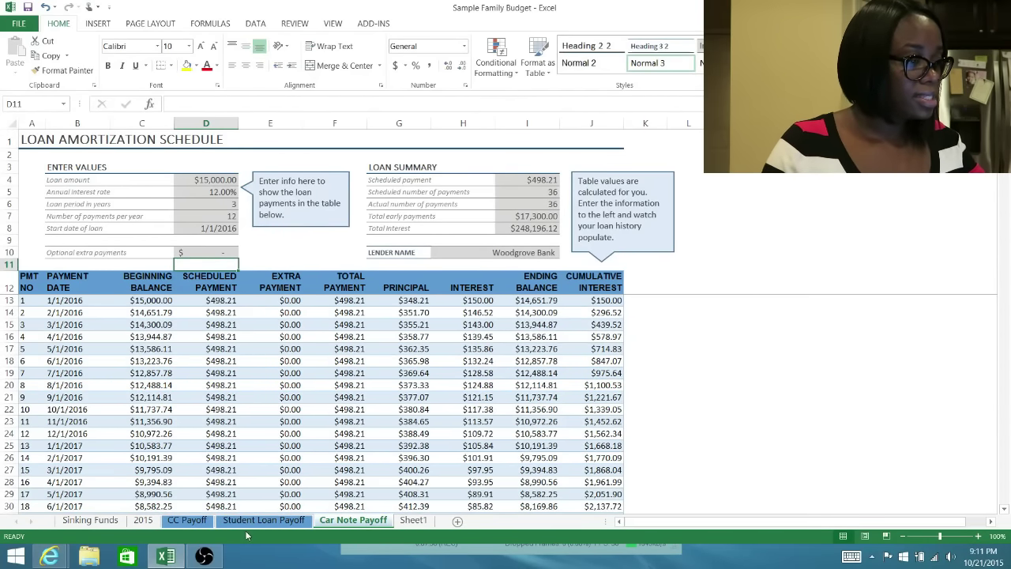
# - Inspect the CC Payoff scheduled payment's PMT formula and its loan inputs from amount to start date
pyautogui.click(537, 182)
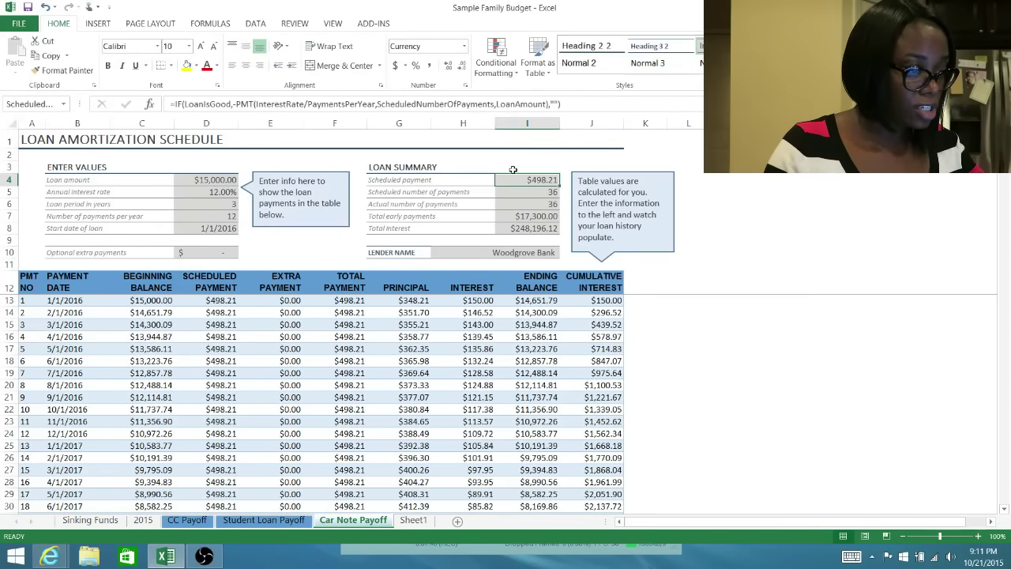
pyautogui.click(264, 520)
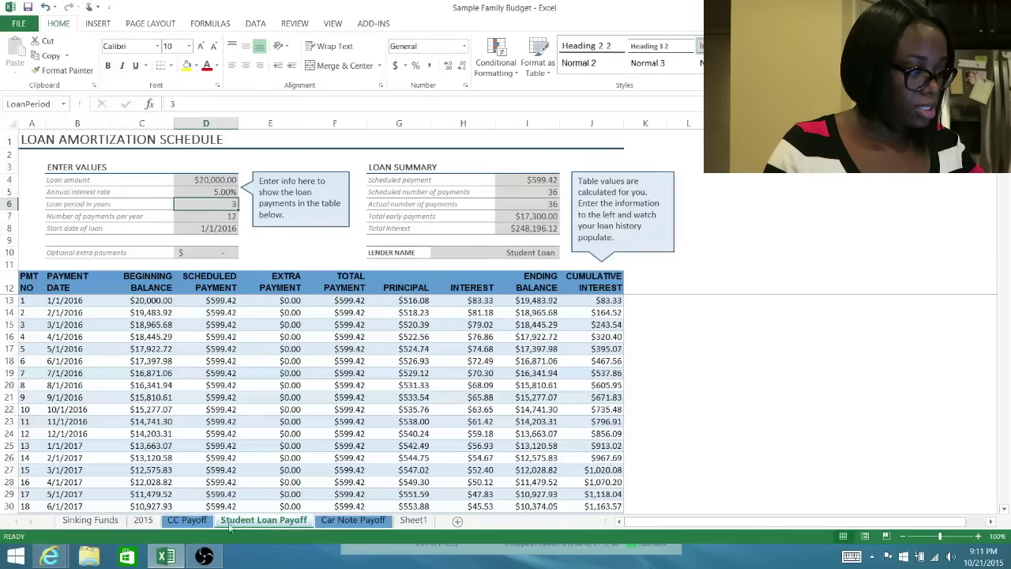
pyautogui.click(187, 520)
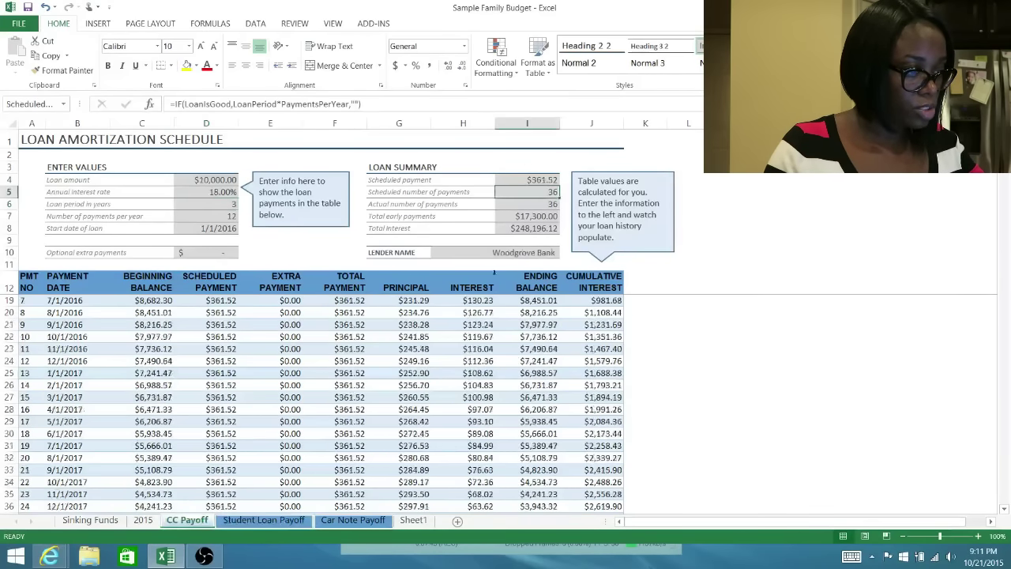
pyautogui.click(549, 180)
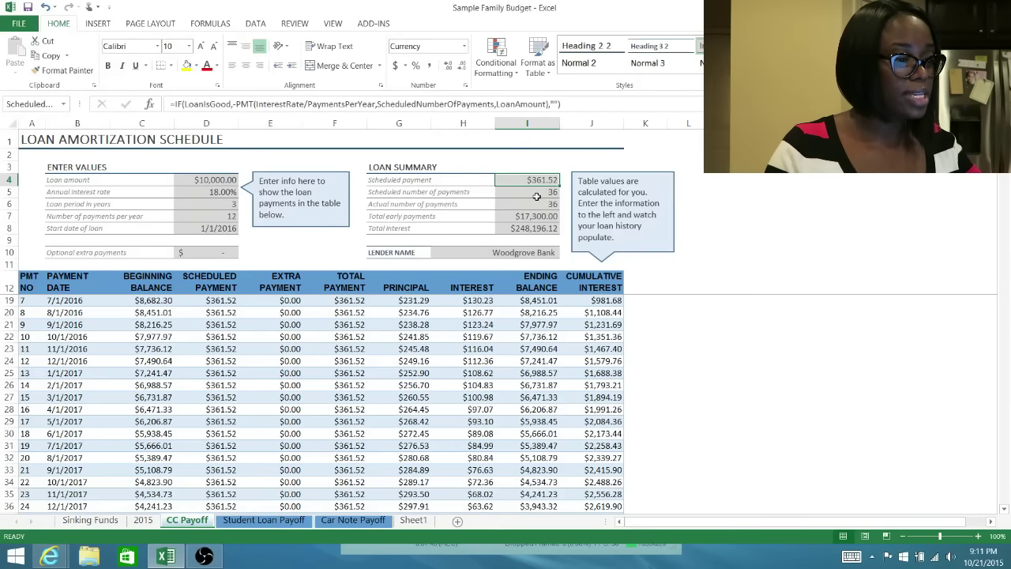
pyautogui.click(563, 104)
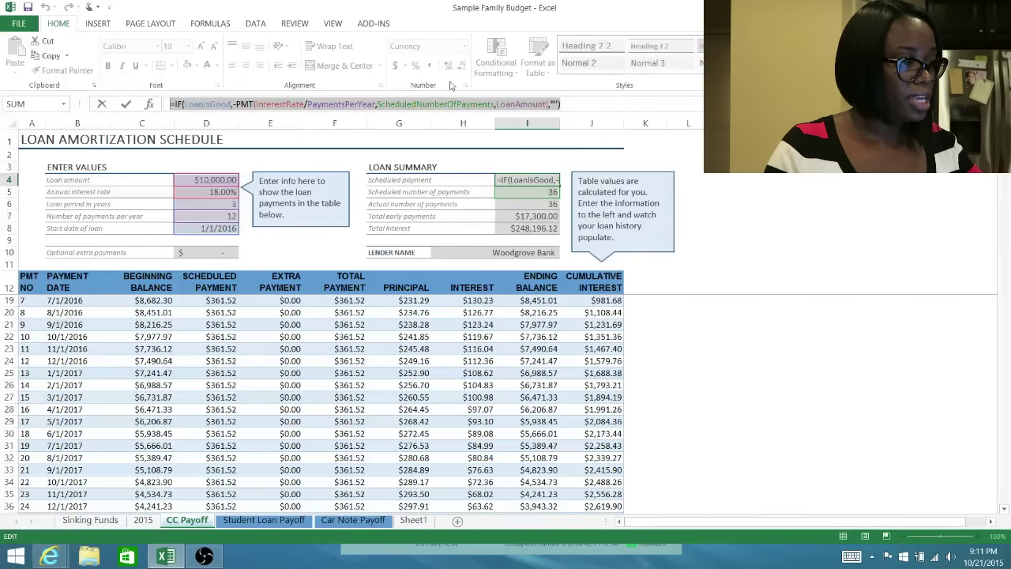
pyautogui.press('Return')
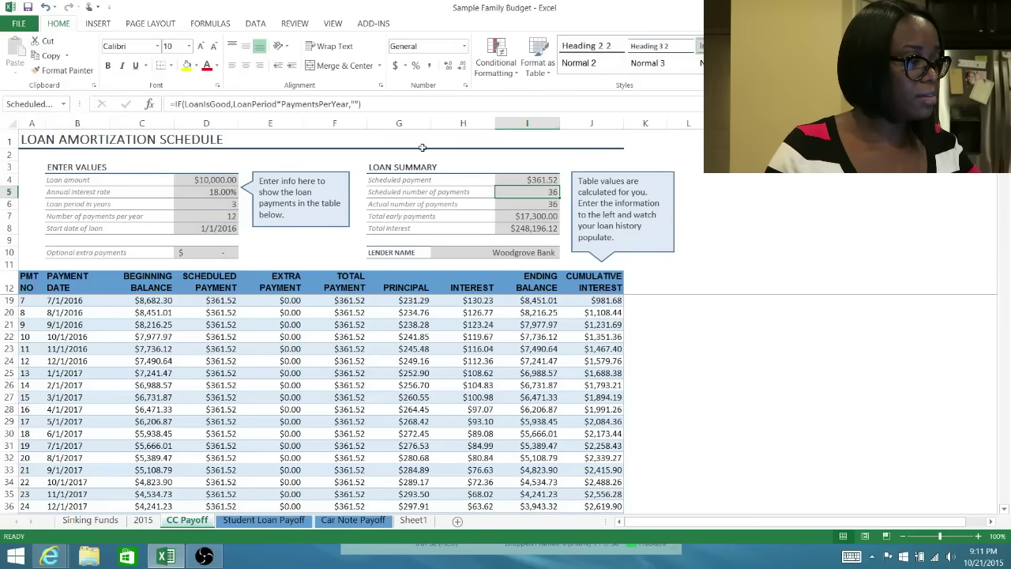
pyautogui.moveTo(204, 178); pyautogui.dragTo(204, 235)
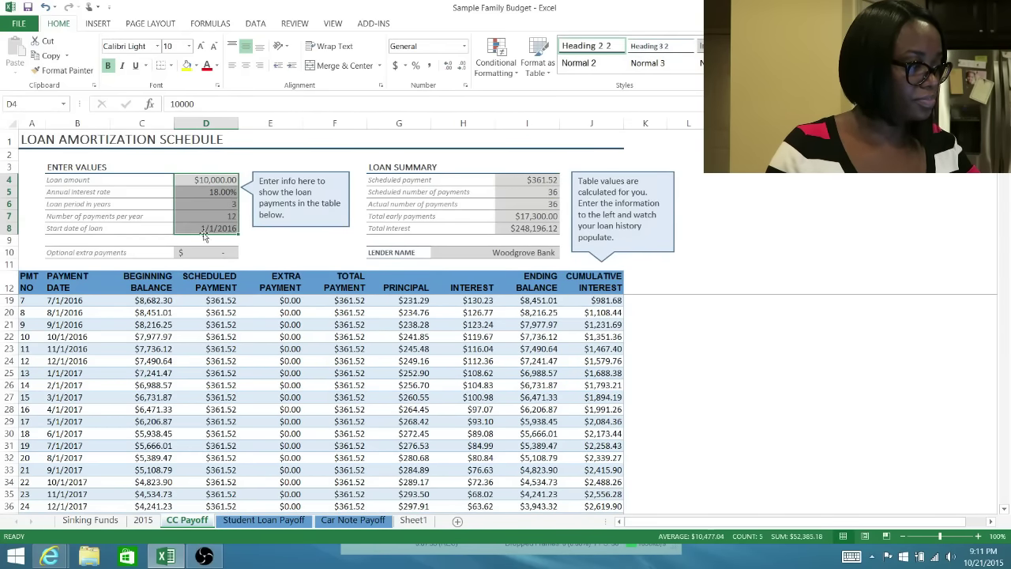
# - Compare the Student Loans, Credit Cards and Car Note monthly bills with each payoff sheet's scheduled payment
pyautogui.click(143, 521)
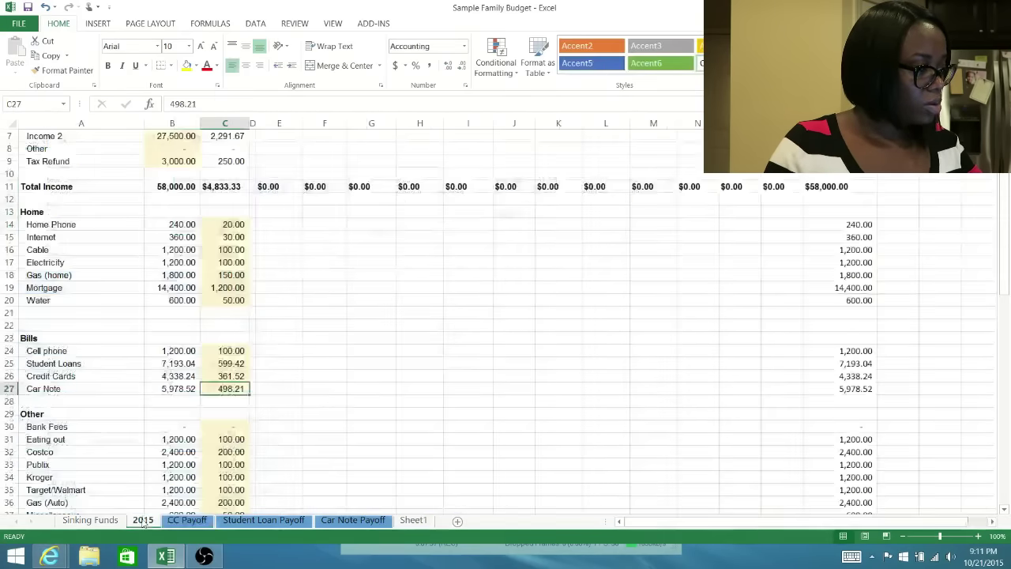
pyautogui.click(242, 363)
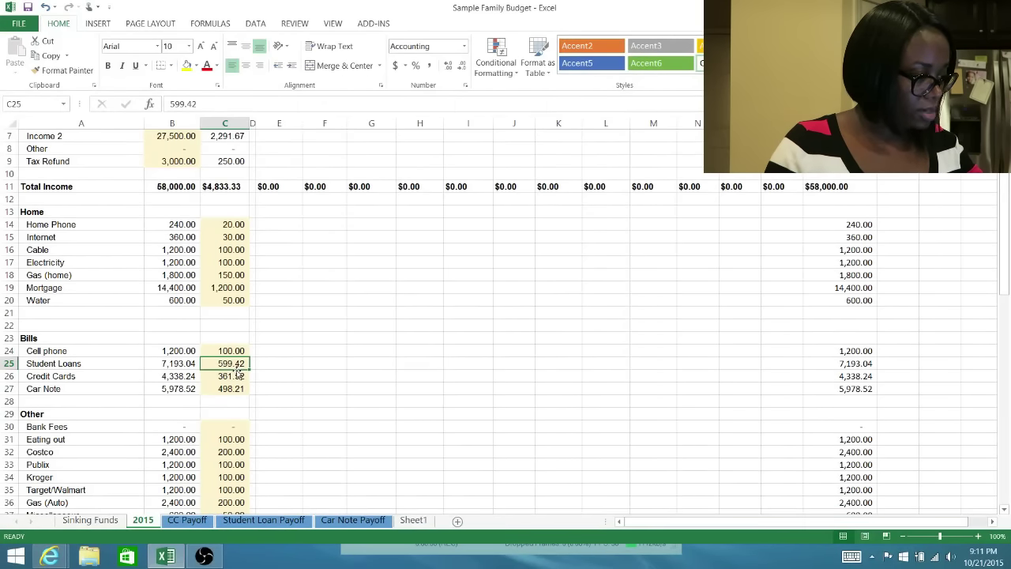
pyautogui.click(263, 521)
pyautogui.click(527, 180)
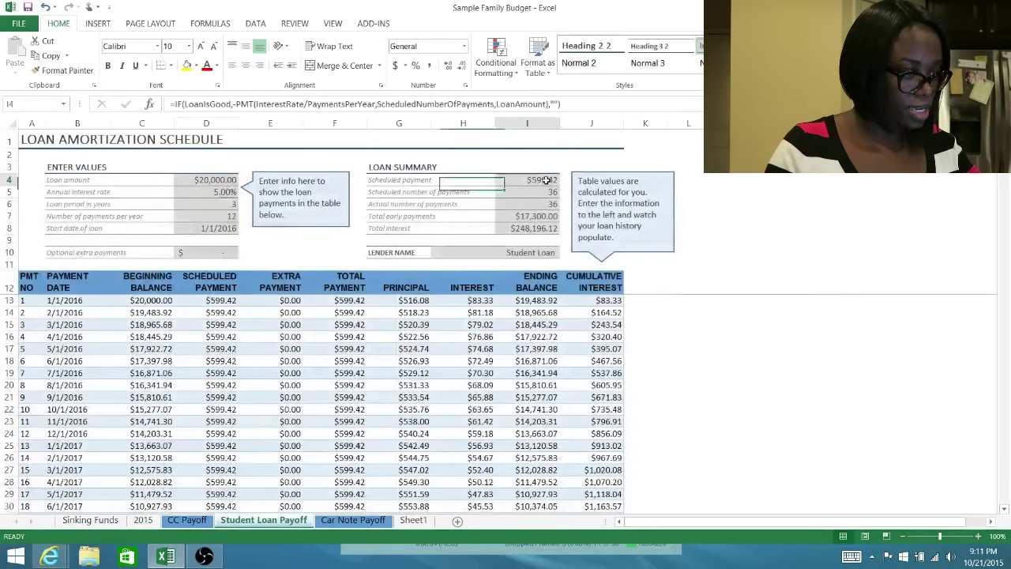
pyautogui.click(143, 520)
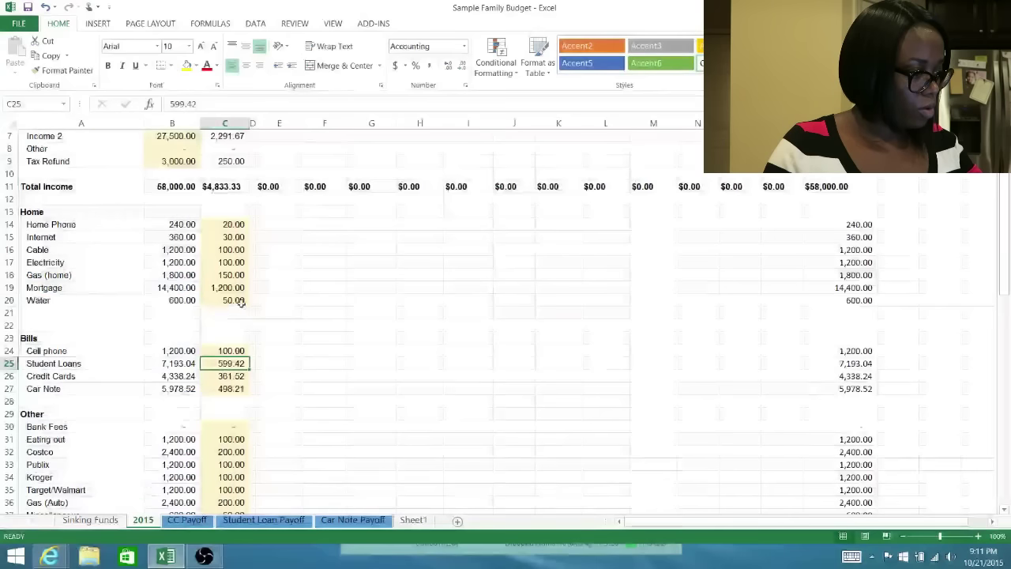
pyautogui.click(233, 377)
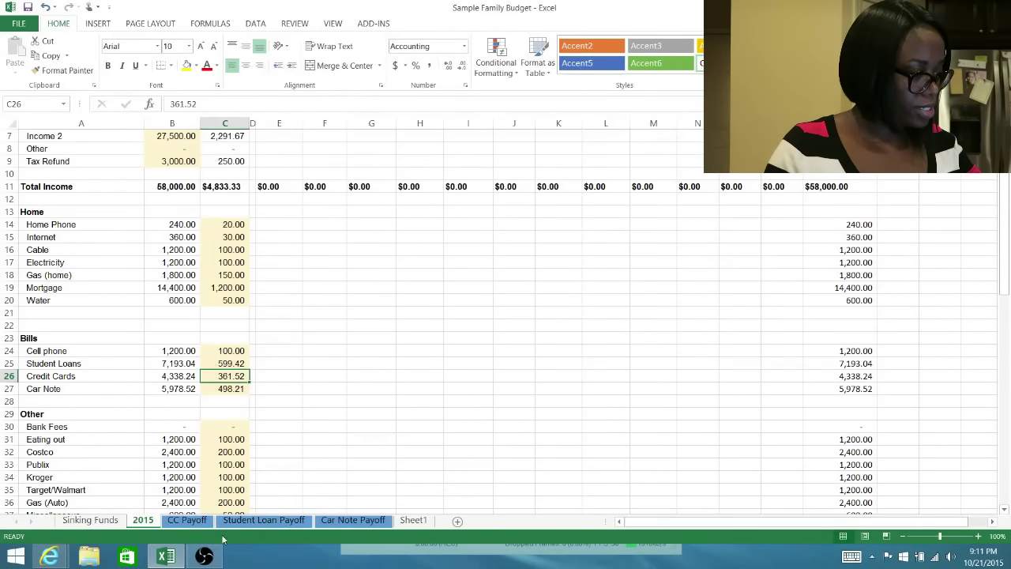
pyautogui.click(188, 521)
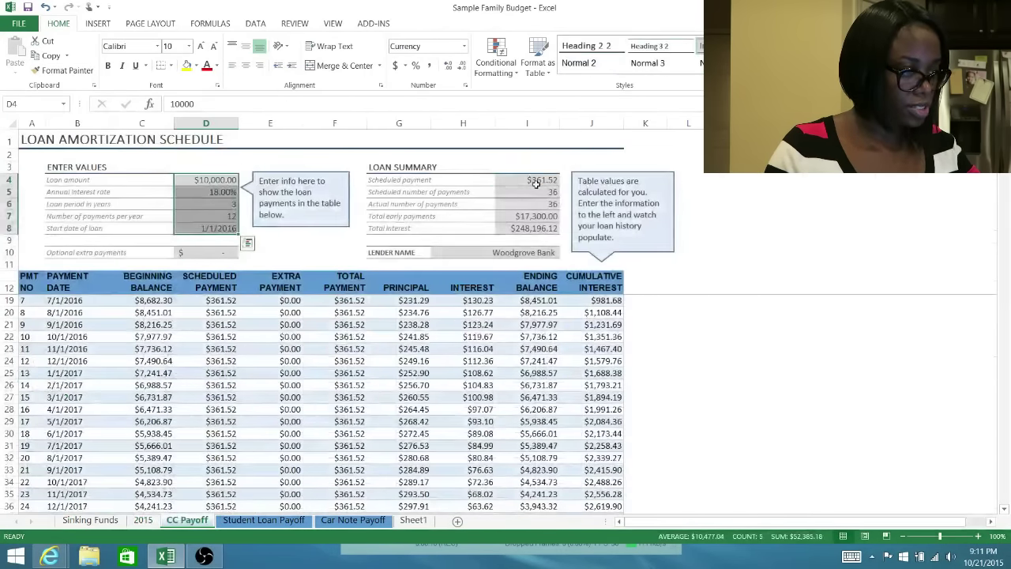
pyautogui.click(529, 181)
pyautogui.click(143, 520)
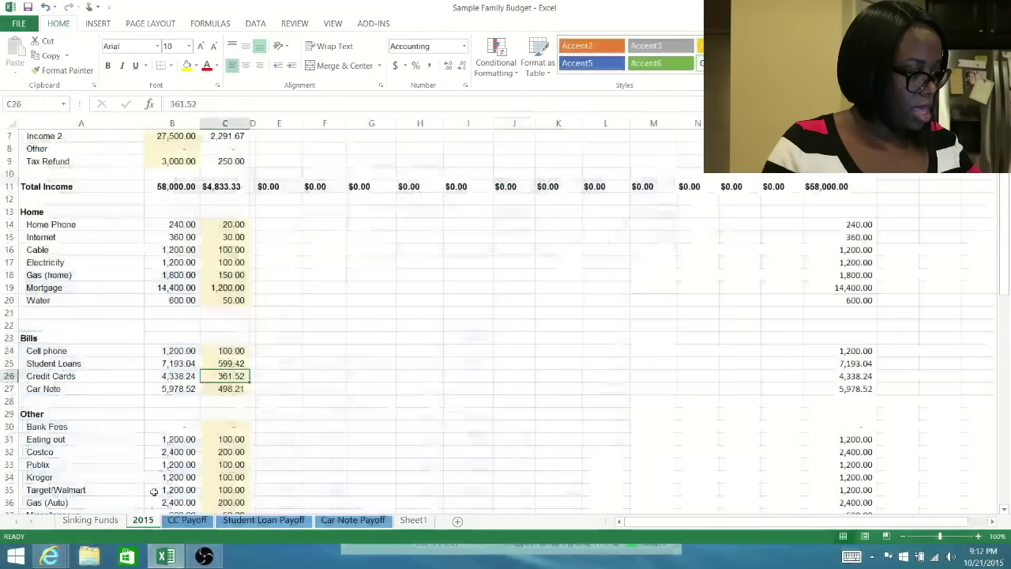
pyautogui.click(231, 388)
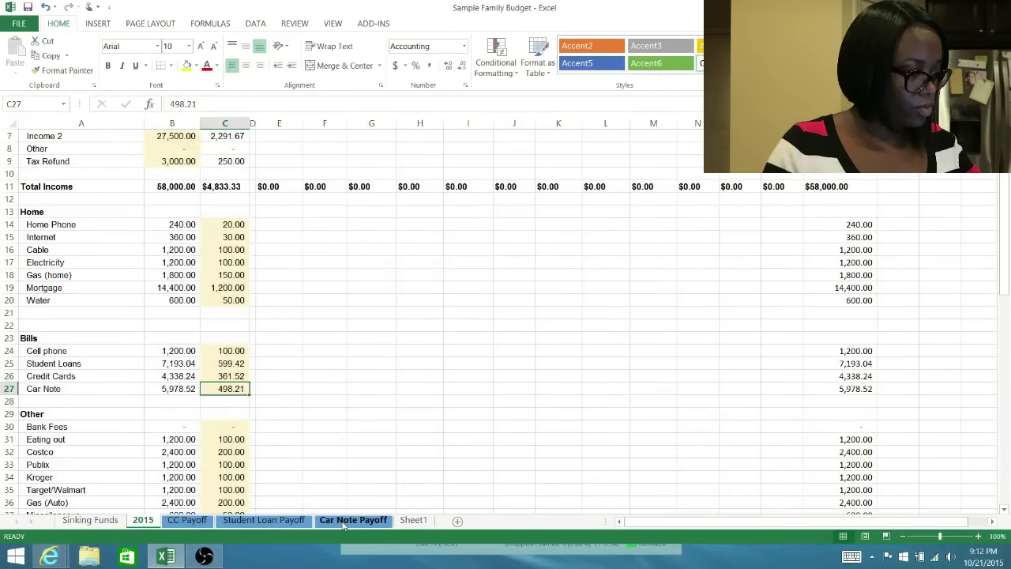
pyautogui.click(344, 521)
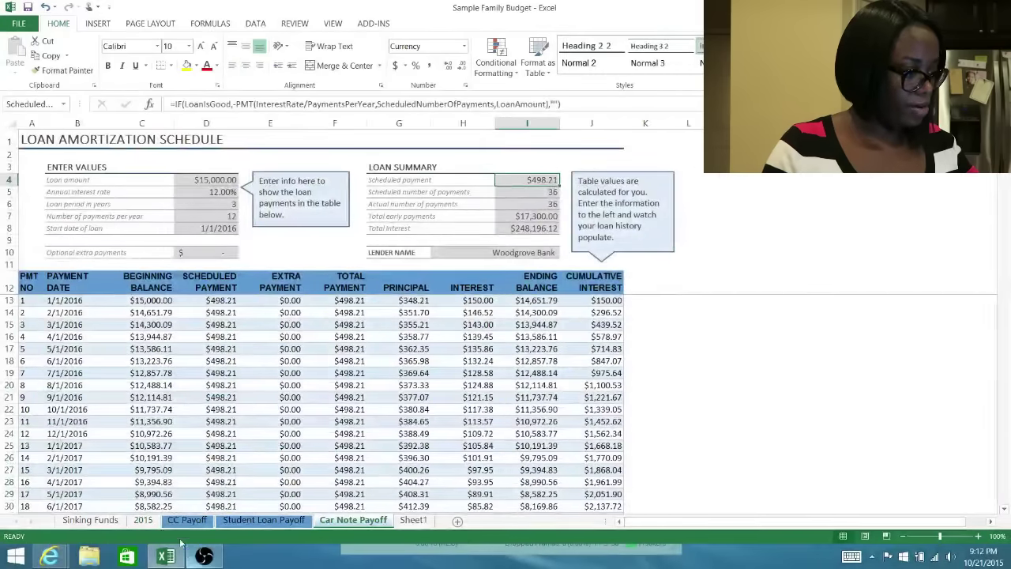
pyautogui.click(143, 520)
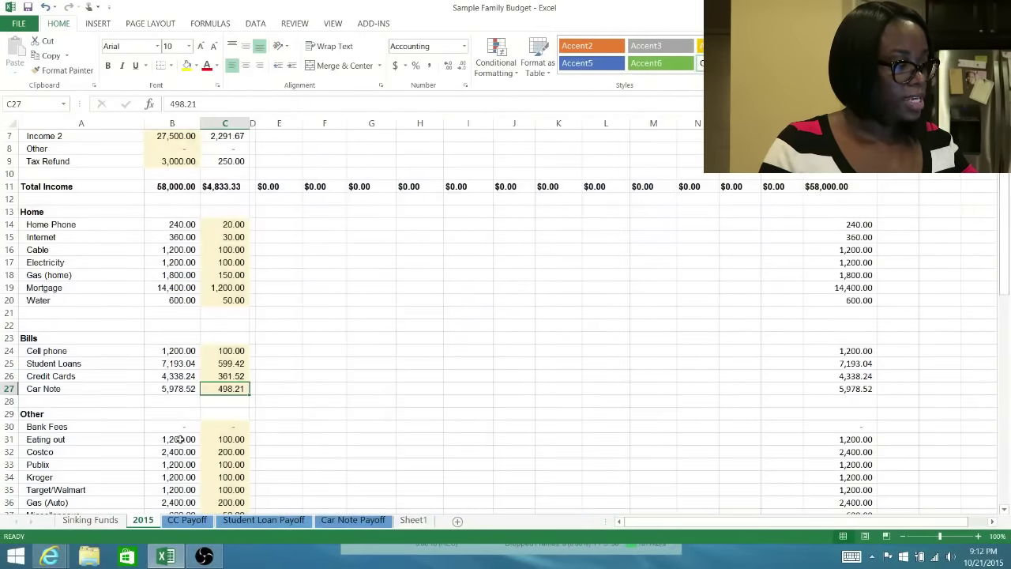
pyautogui.scroll(-5, 227, 401)
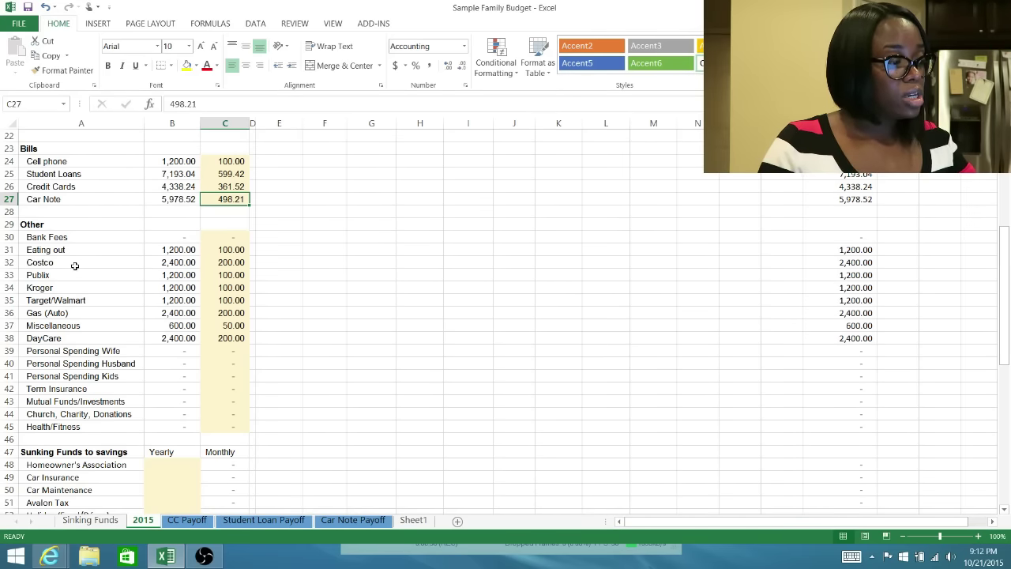
pyautogui.moveTo(77, 265); pyautogui.dragTo(82, 311)
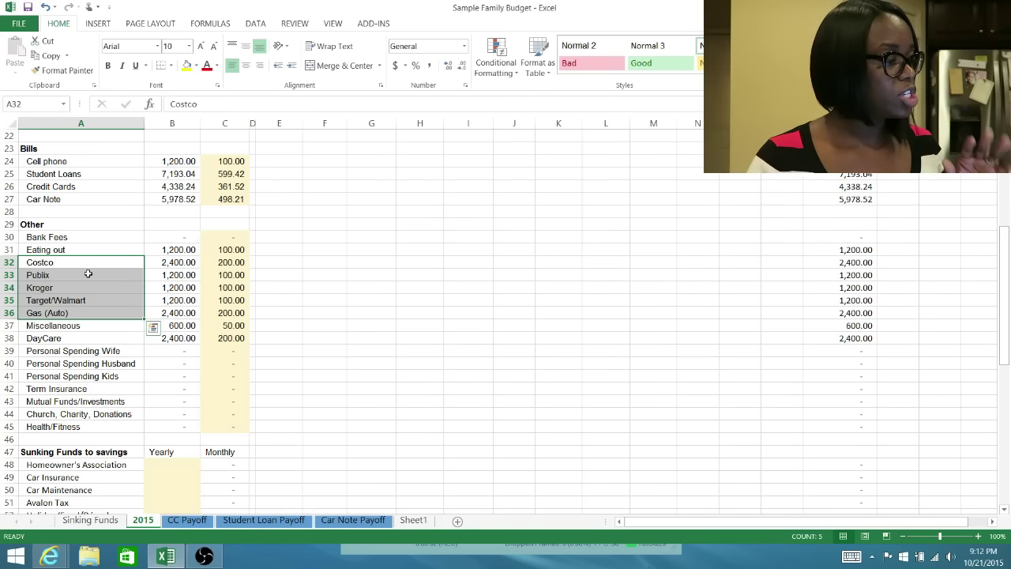
pyautogui.click(81, 274)
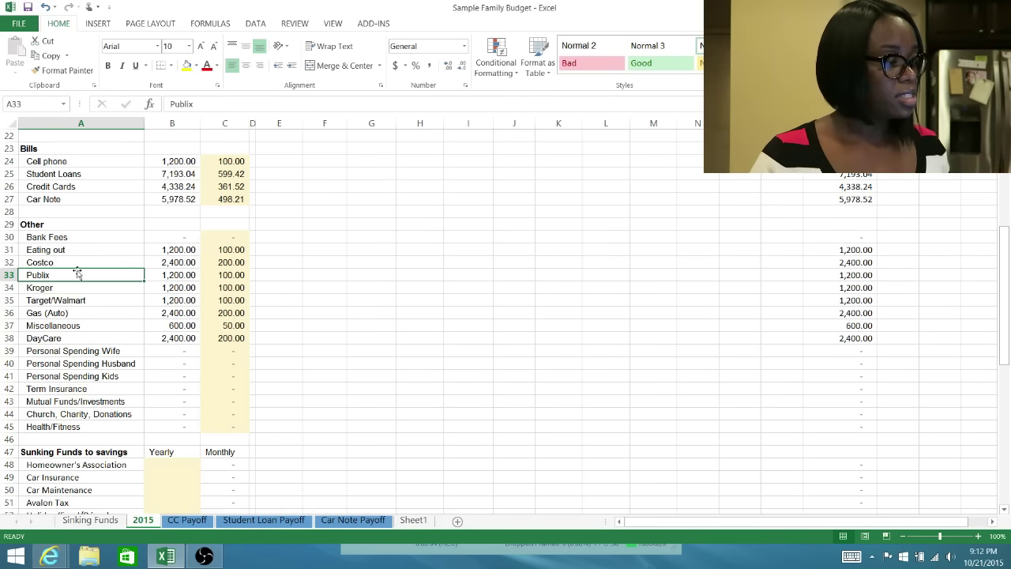
pyautogui.click(7, 250)
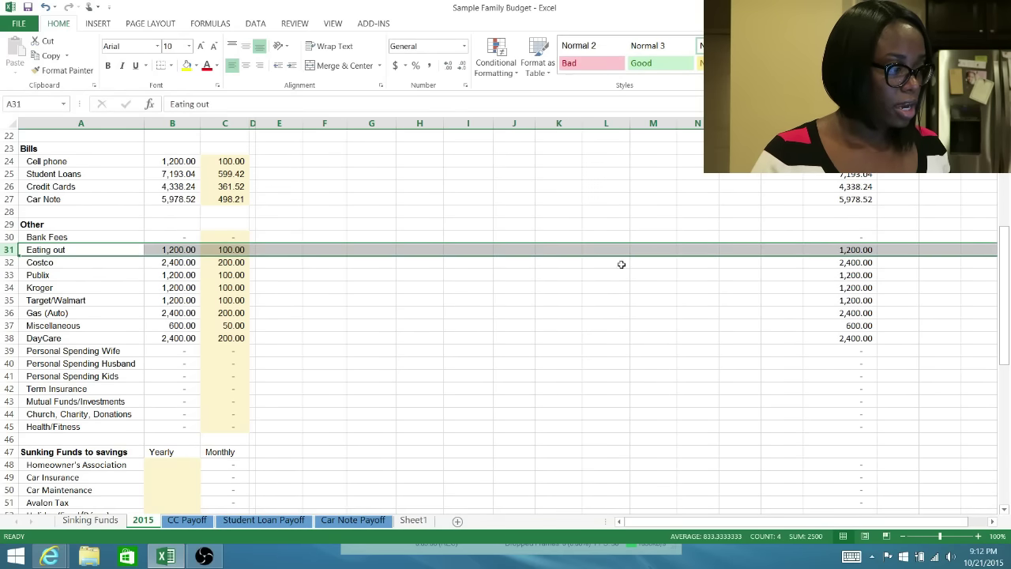
pyautogui.rightClick(10, 250)
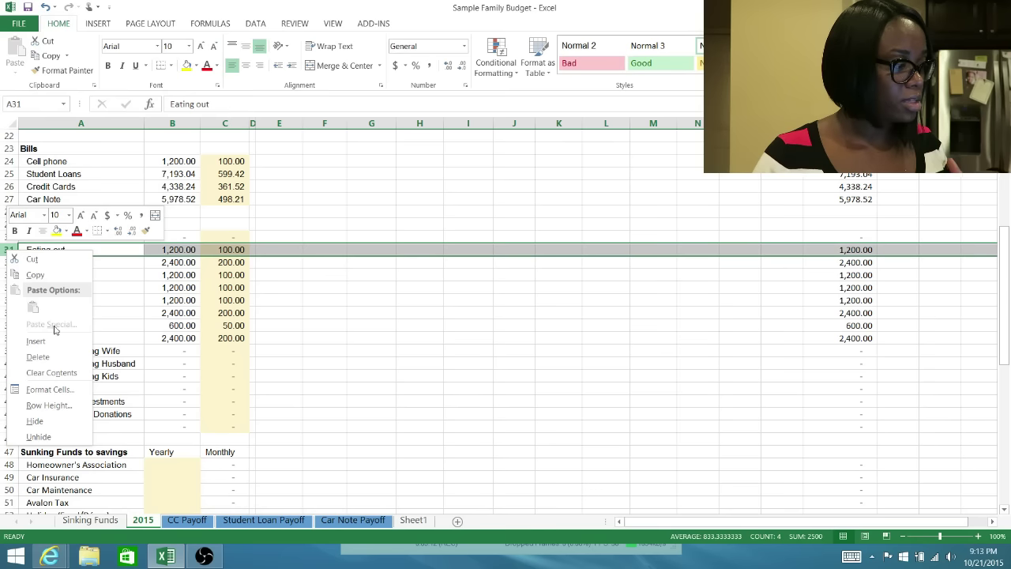
pyautogui.click(203, 273)
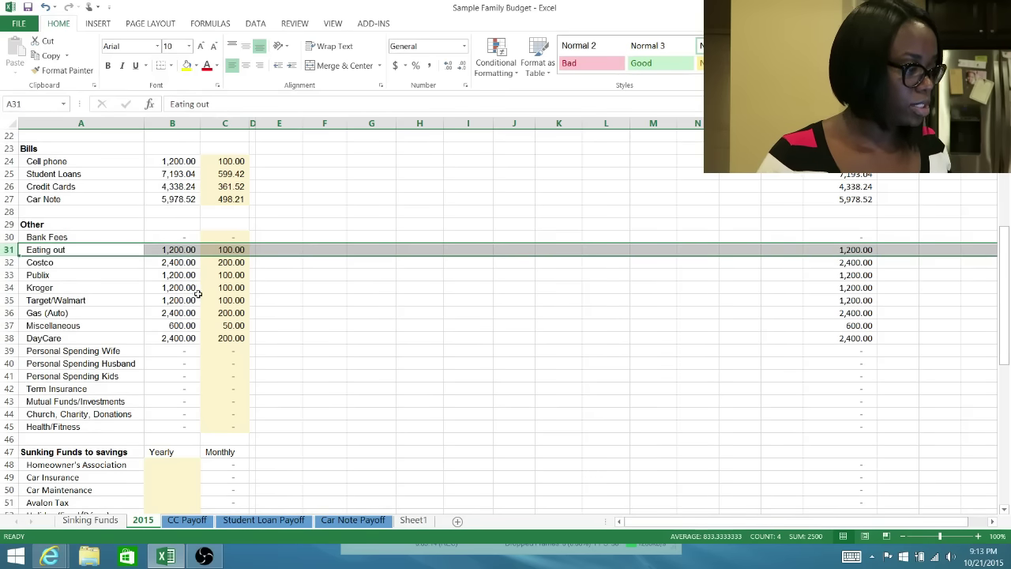
pyautogui.click(116, 273)
pyautogui.click(226, 273)
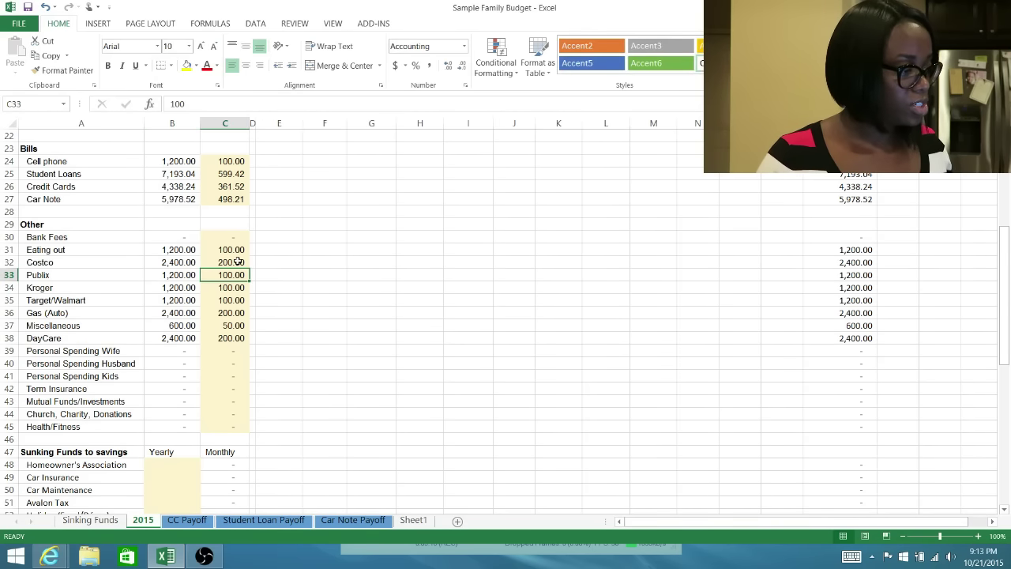
pyautogui.click(238, 261)
pyautogui.press('Return')
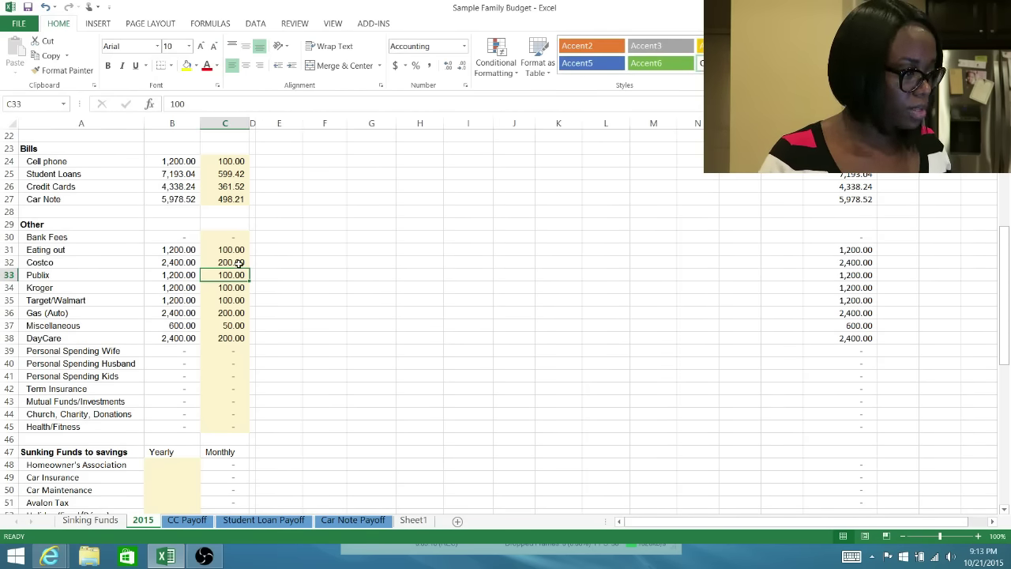
pyautogui.press('Return')
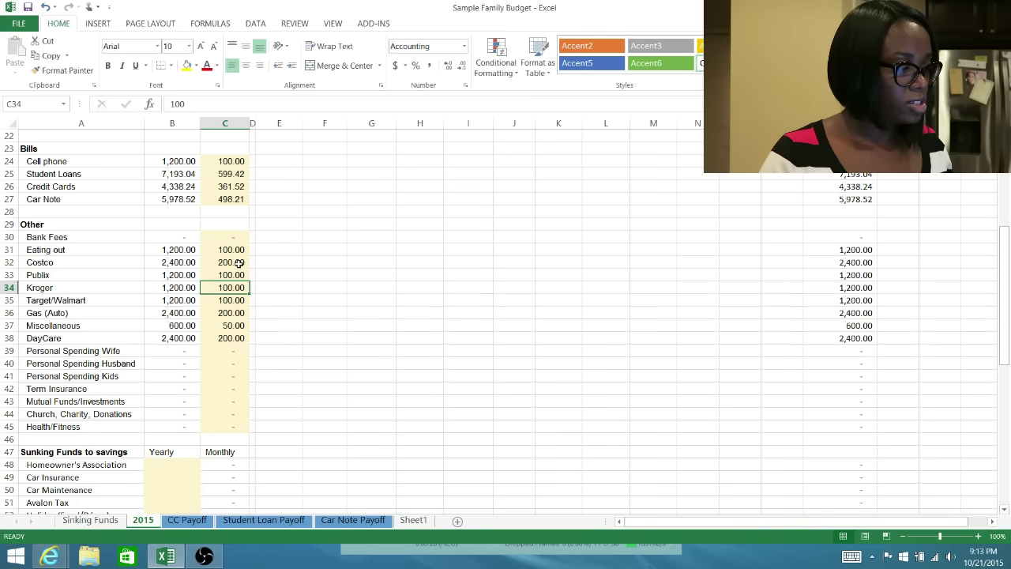
pyautogui.press('Return')
pyautogui.press('Up')
pyautogui.press('Up')
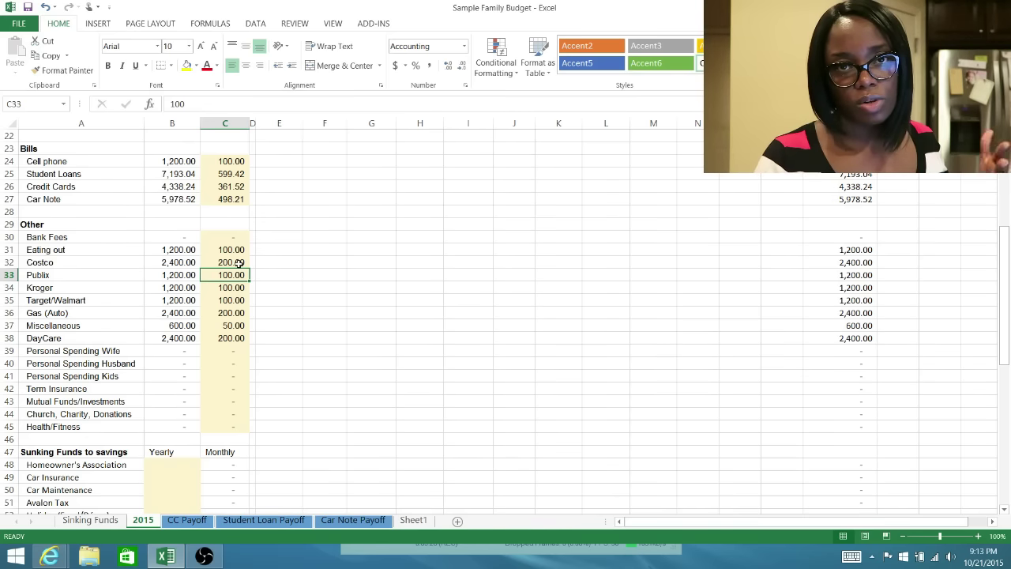
pyautogui.press('Down')
pyautogui.press('Down')
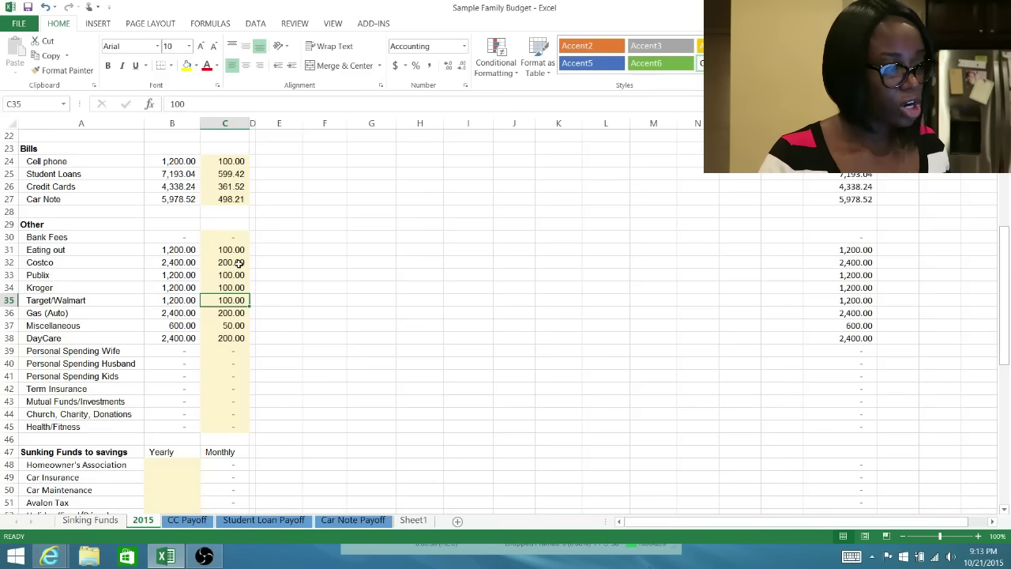
pyautogui.press('Down')
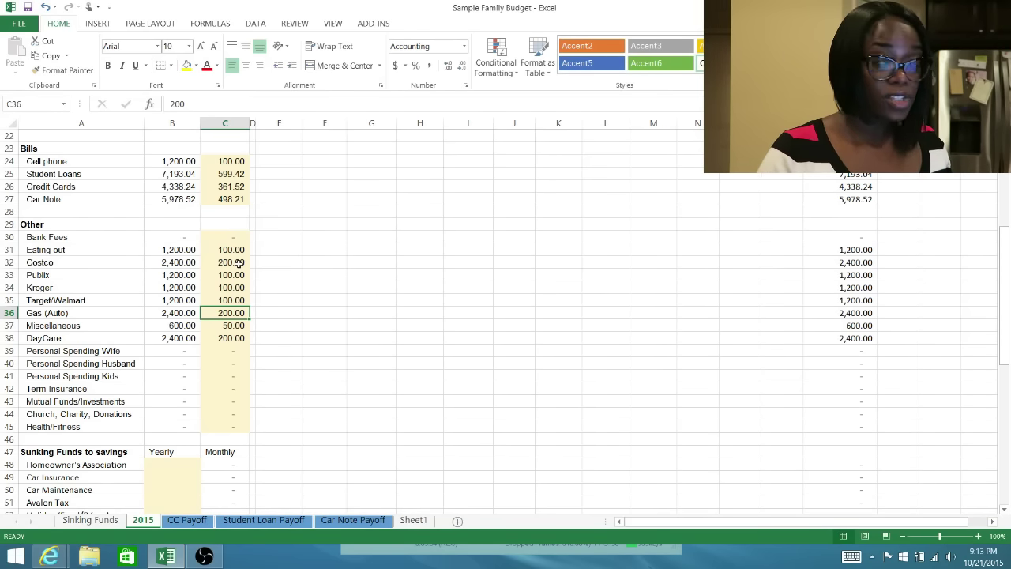
pyautogui.press('Down')
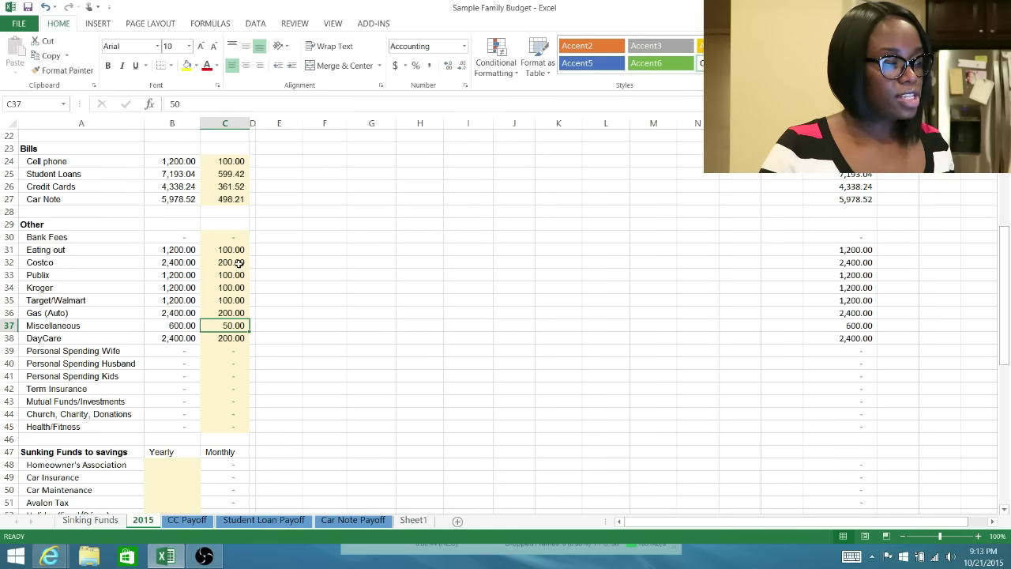
pyautogui.press('Down')
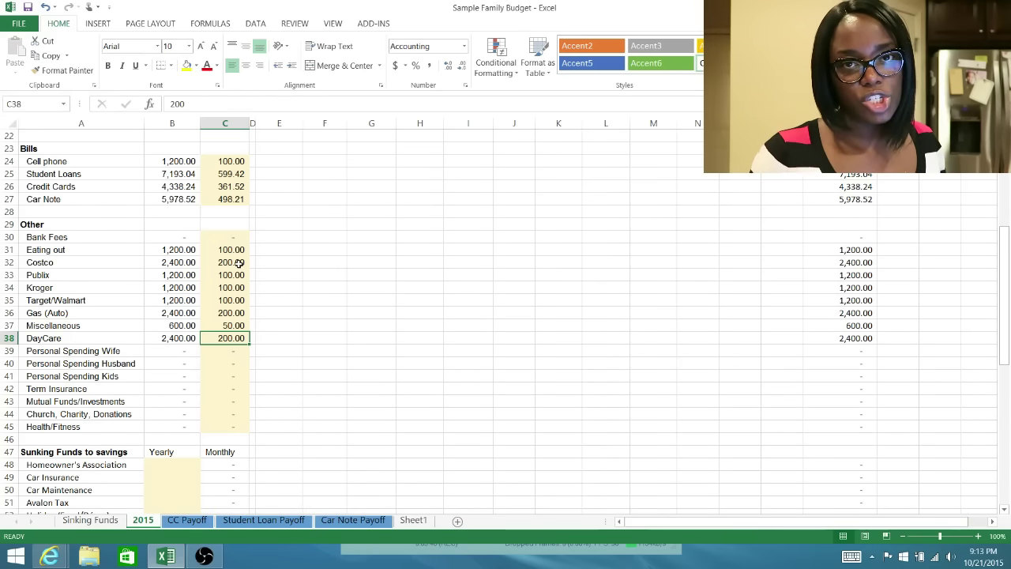
# - Select the three Personal Spending rows and check the monthly Eating out amount
pyautogui.click(69, 349)
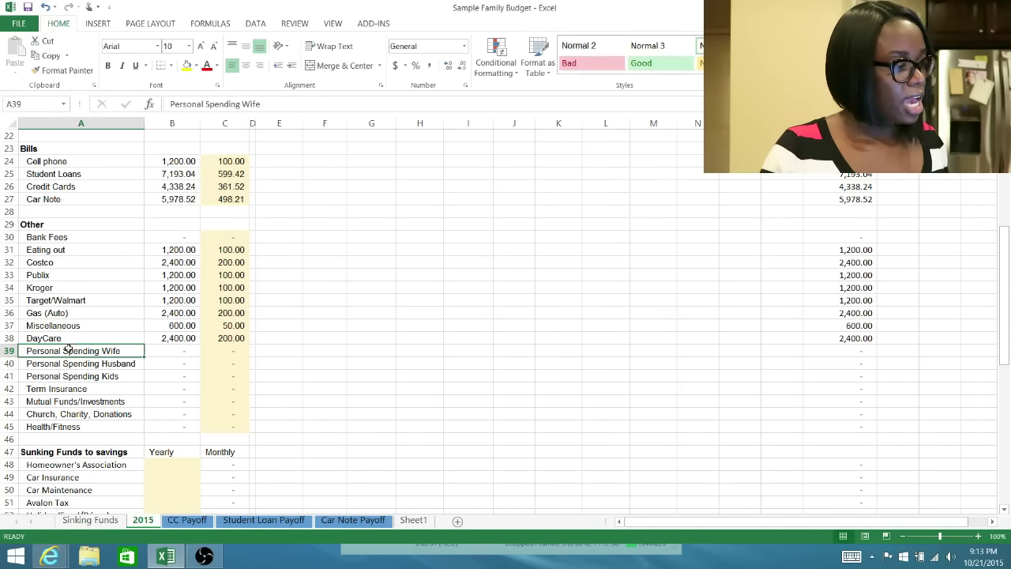
pyautogui.click(233, 353)
pyautogui.moveTo(84, 351); pyautogui.dragTo(81, 377)
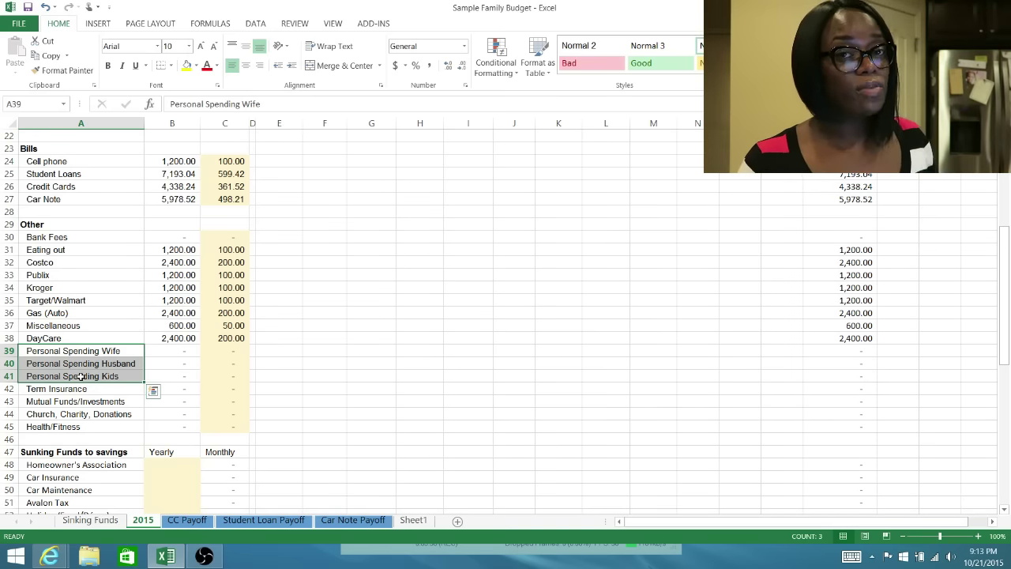
pyautogui.click(230, 252)
pyautogui.moveTo(74, 355)
pyautogui.mouseDown()
pyautogui.moveTo(71, 387)
pyautogui.moveTo(76, 373)
pyautogui.mouseUp()
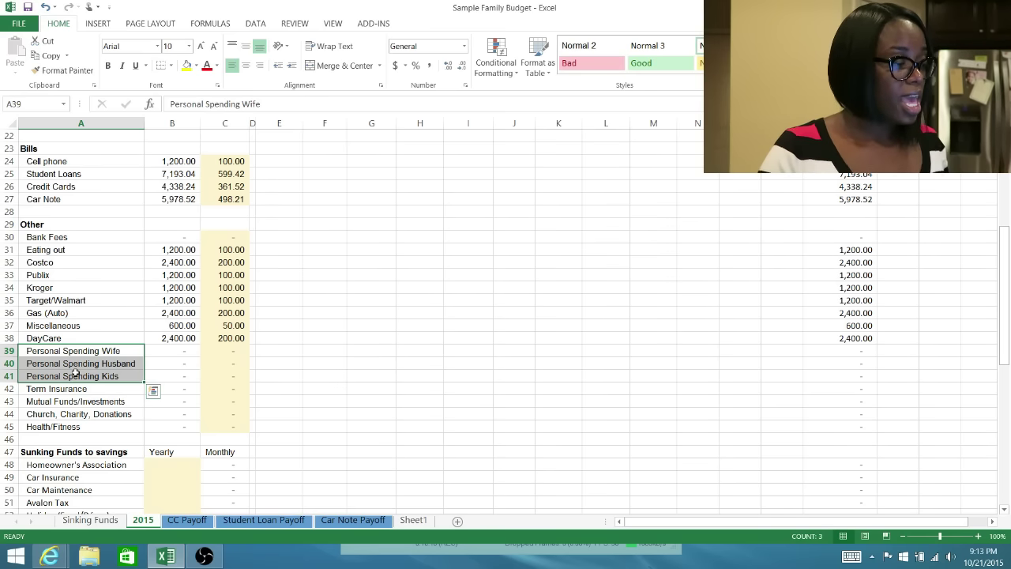
# - Enter monthly personal spending of 40 for Wife, 40 for Husband and 20 for Kids
pyautogui.press('Right')
pyautogui.press('Right')
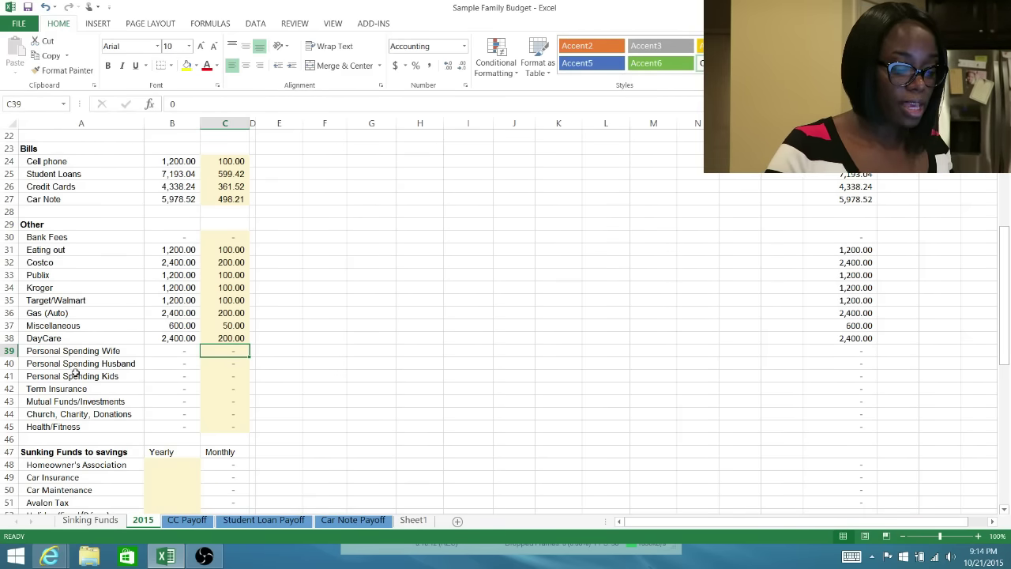
pyautogui.write('4')
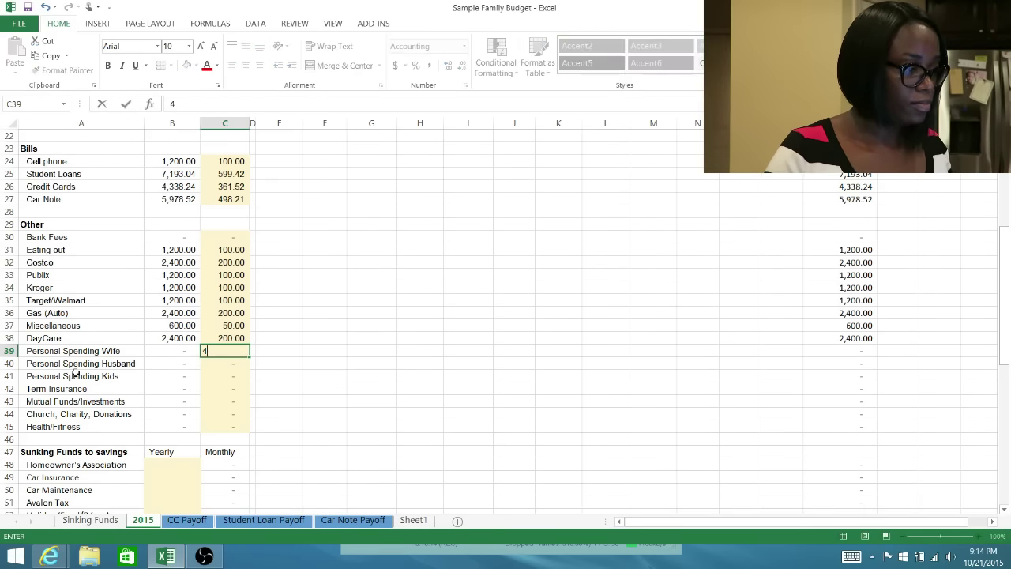
pyautogui.press('Return')
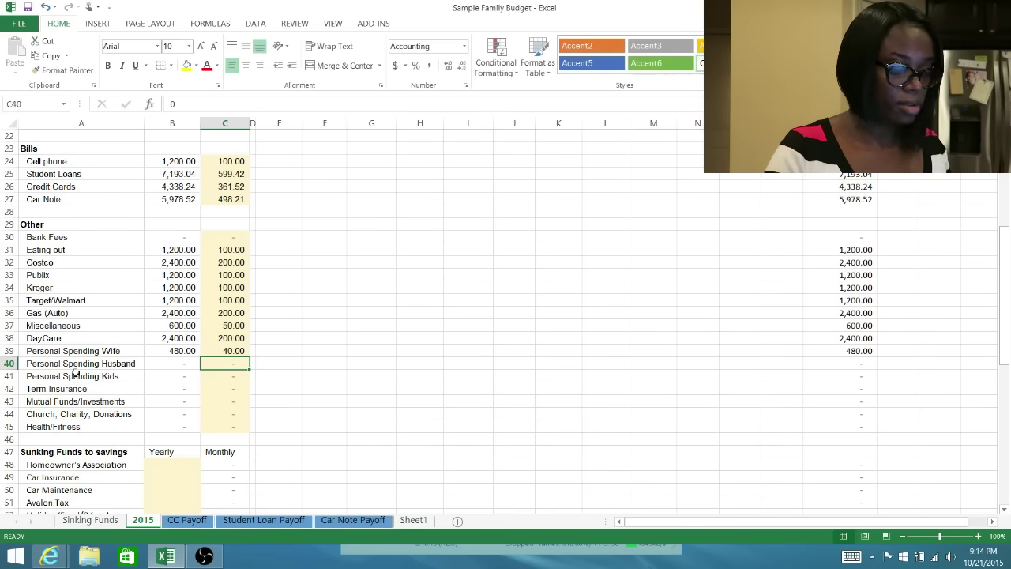
pyautogui.write('40')
pyautogui.press('Return')
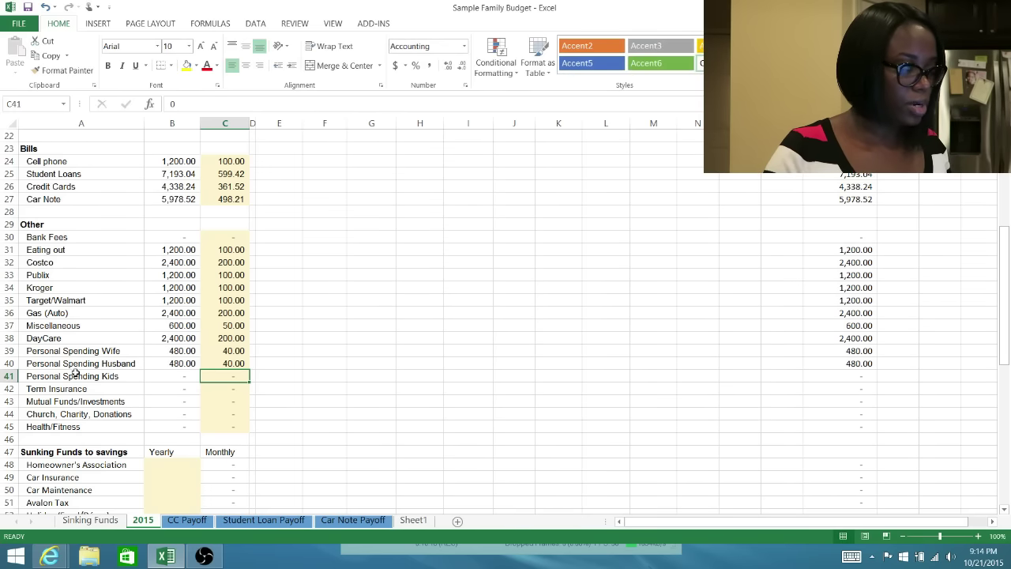
pyautogui.write('20')
pyautogui.press('Return')
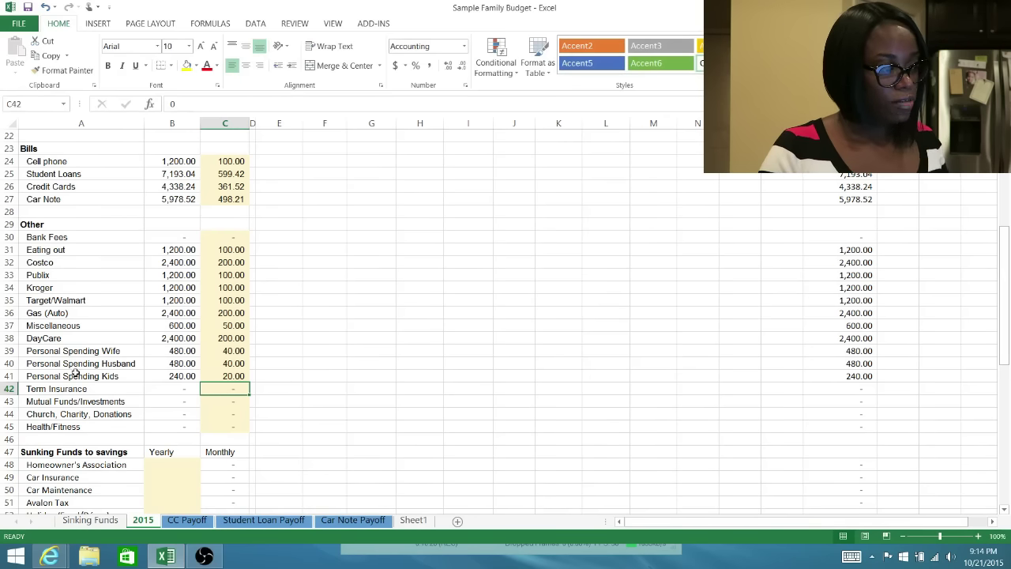
pyautogui.press('Left')
pyautogui.press('Left')
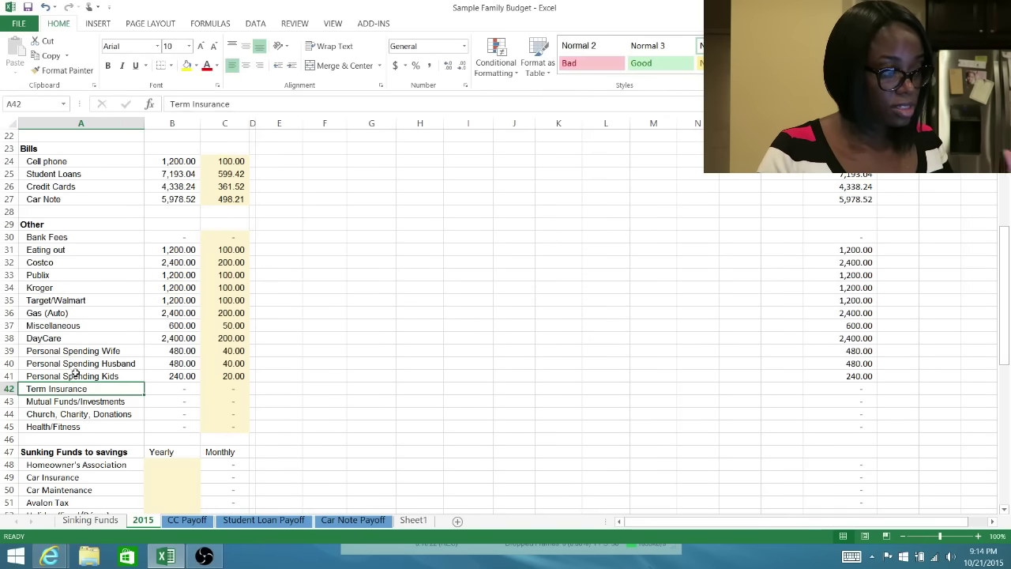
pyautogui.press('Right')
pyautogui.press('Right')
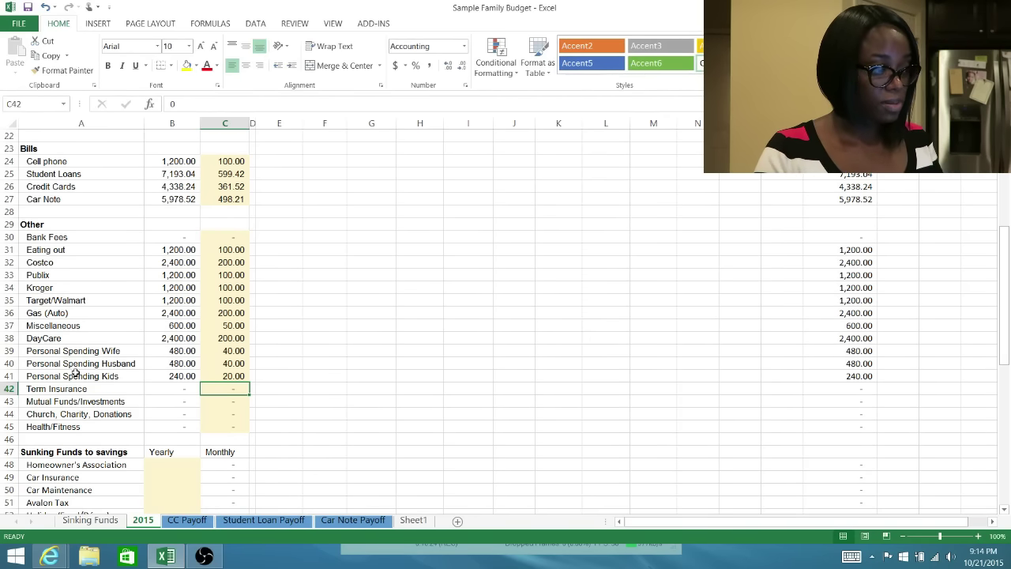
pyautogui.press('Down')
# - Enter 1200 as the yearly Church, Charity, Donations budget, giving 100.00 per month
pyautogui.press('Left')
pyautogui.press('Left')
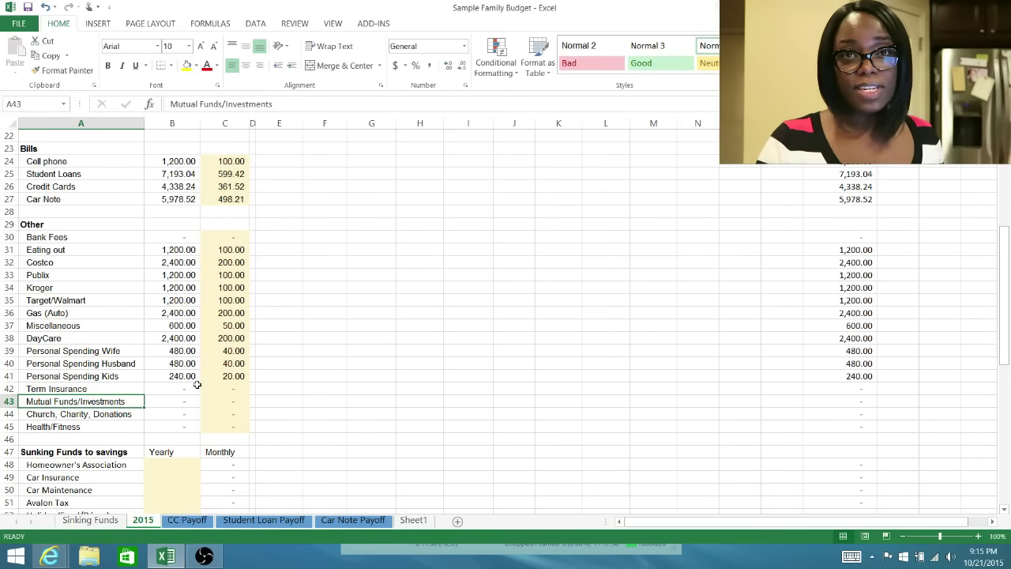
pyautogui.click(170, 414)
pyautogui.write('1200')
pyautogui.click(98, 425)
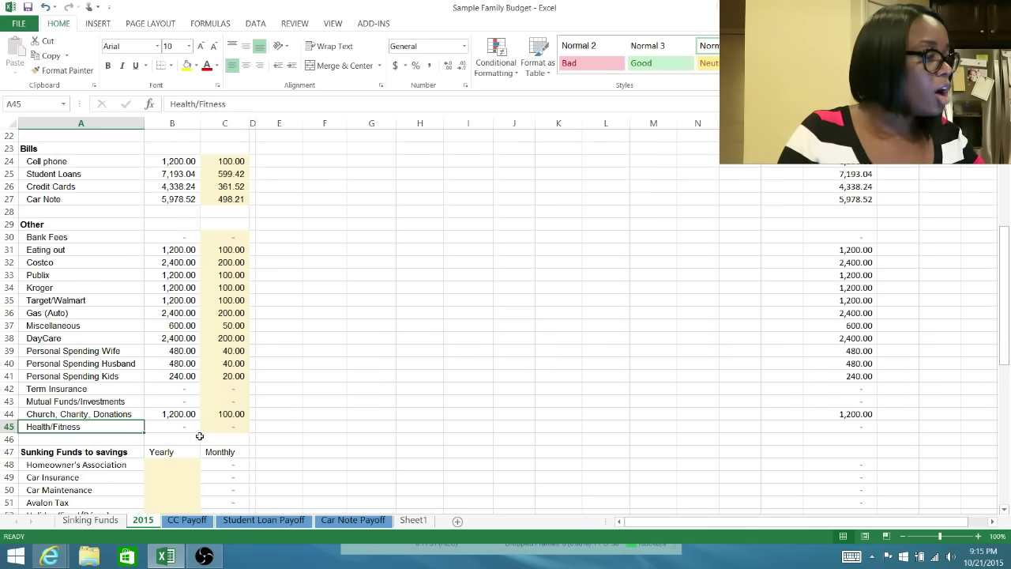
pyautogui.click(228, 427)
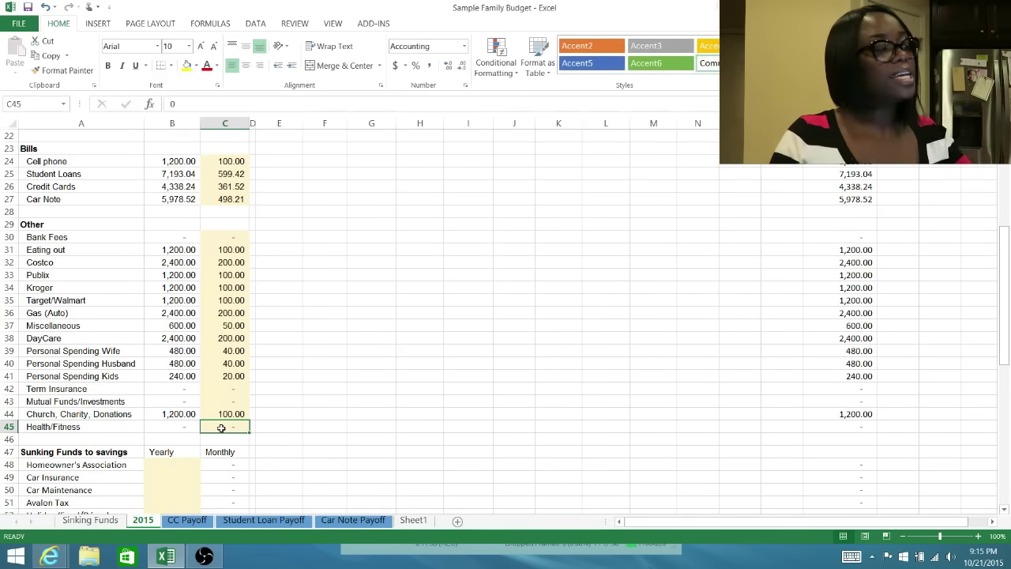
pyautogui.scroll(4, 212, 431)
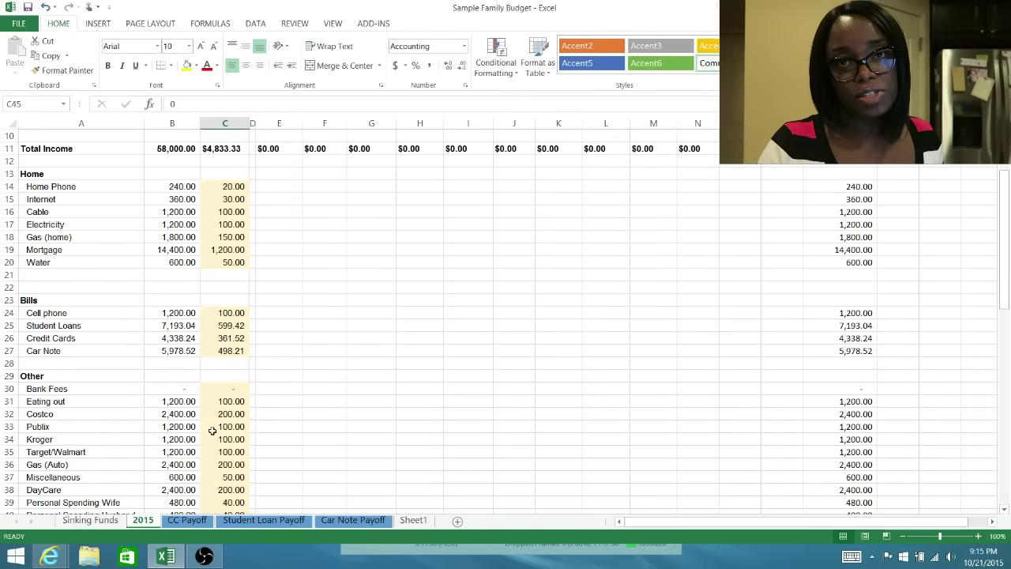
pyautogui.scroll(3, 213, 431)
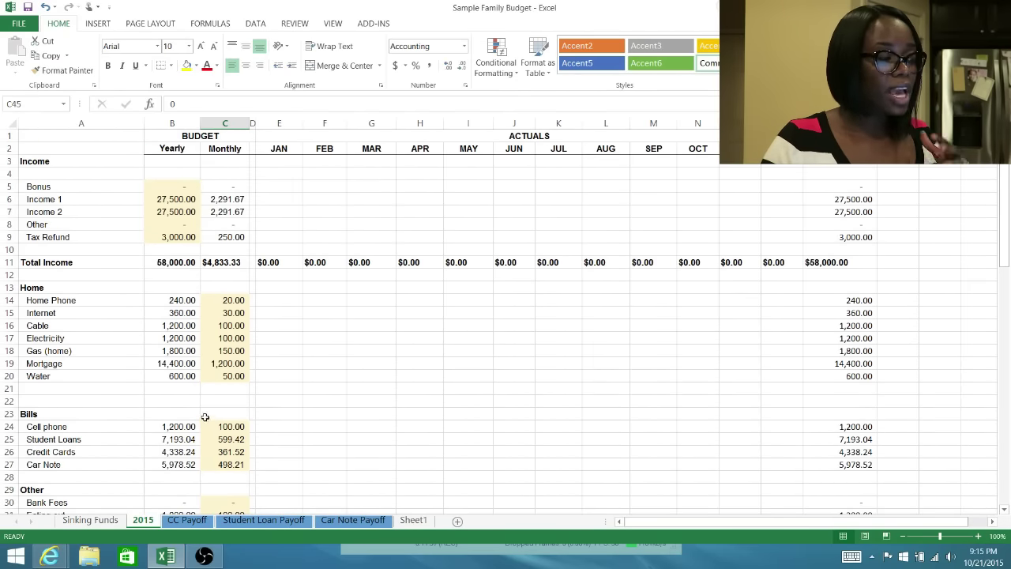
pyautogui.scroll(-1, 207, 420)
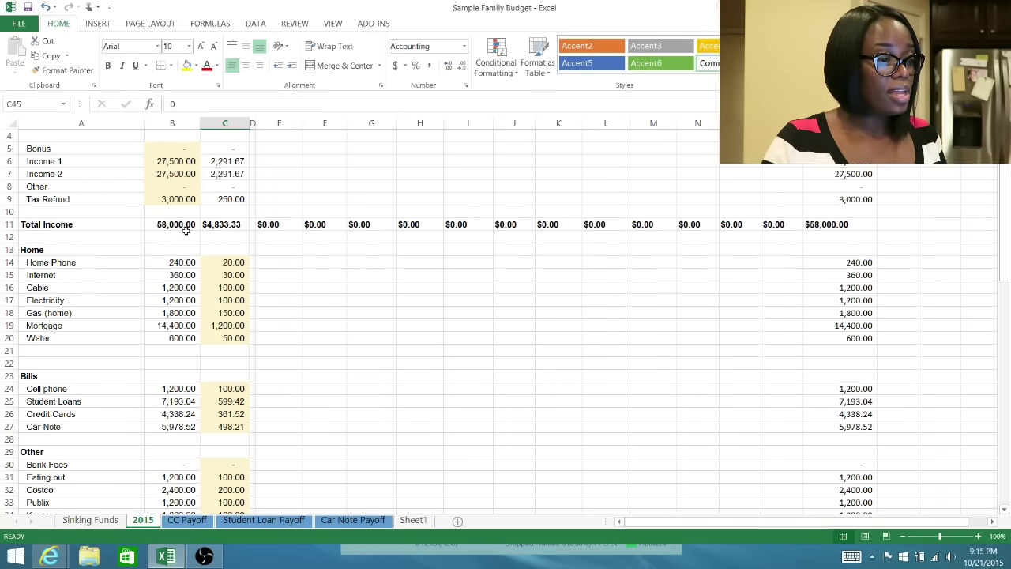
pyautogui.scroll(1, 188, 230)
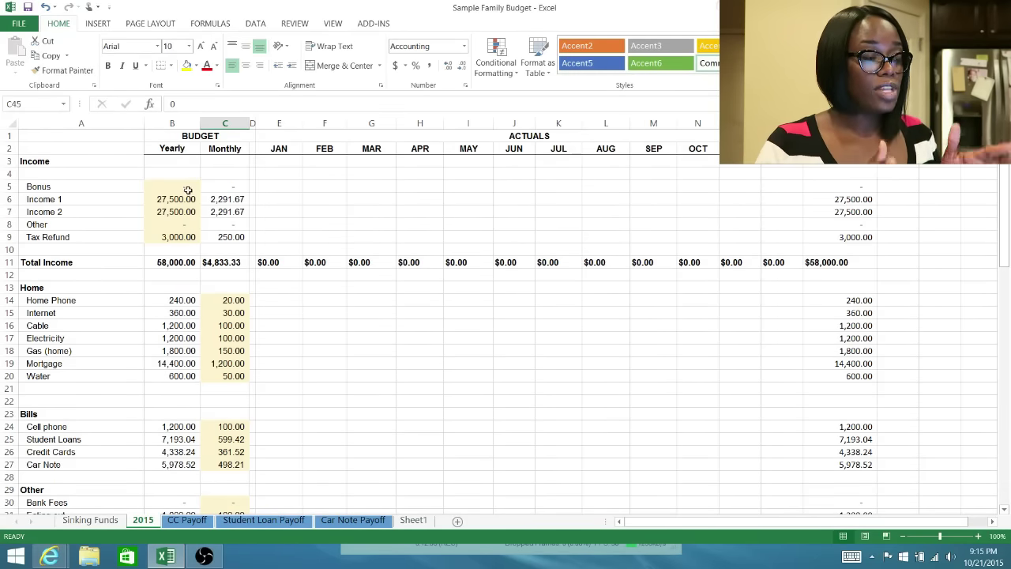
pyautogui.click(188, 191)
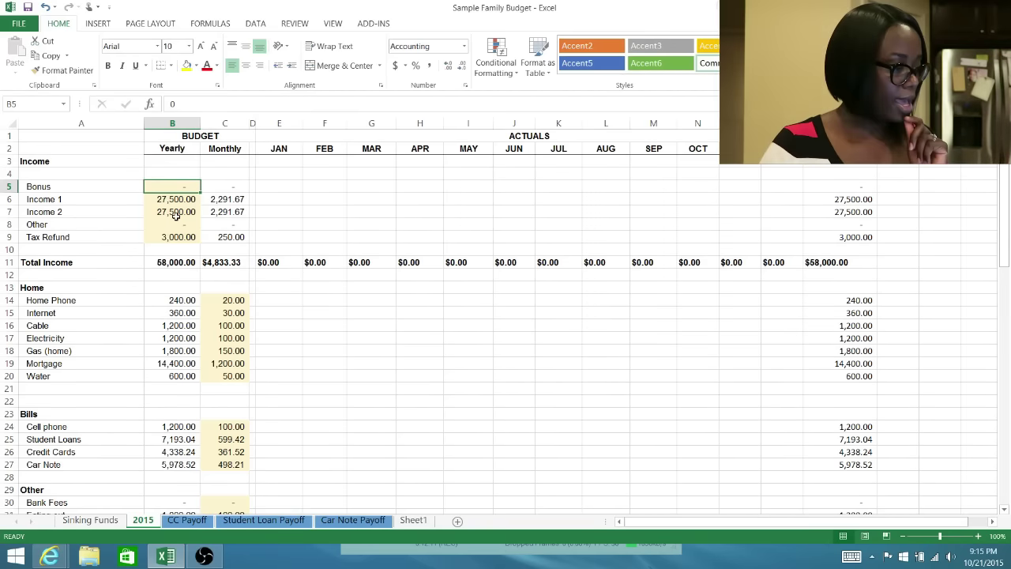
pyautogui.click(177, 214)
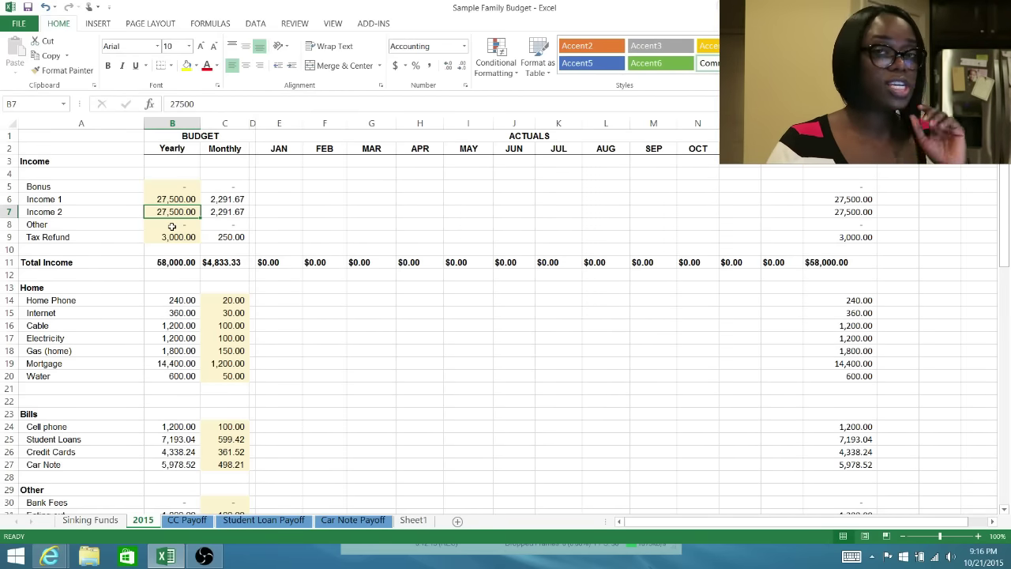
pyautogui.click(171, 226)
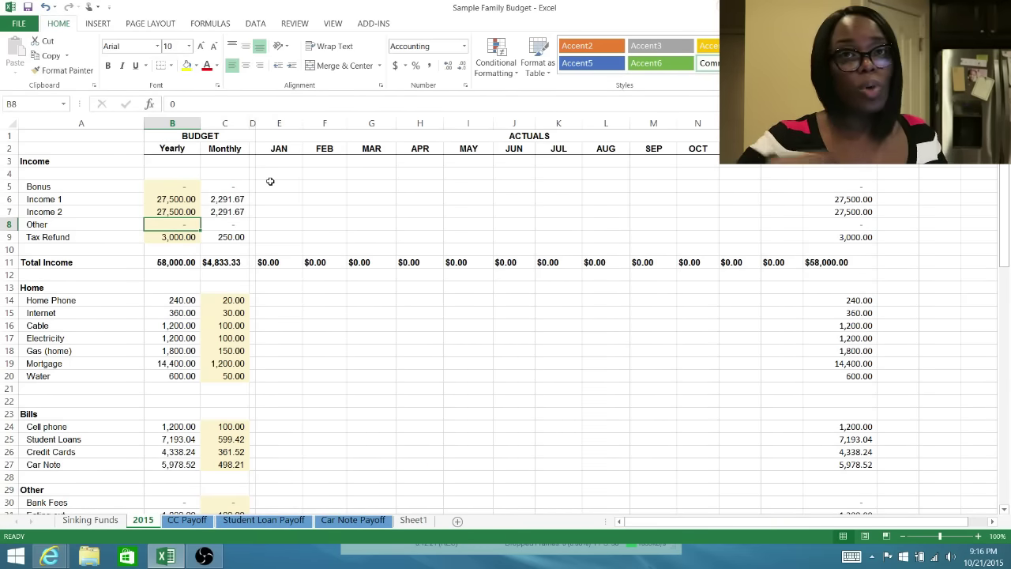
pyautogui.scroll(-7, 289, 183)
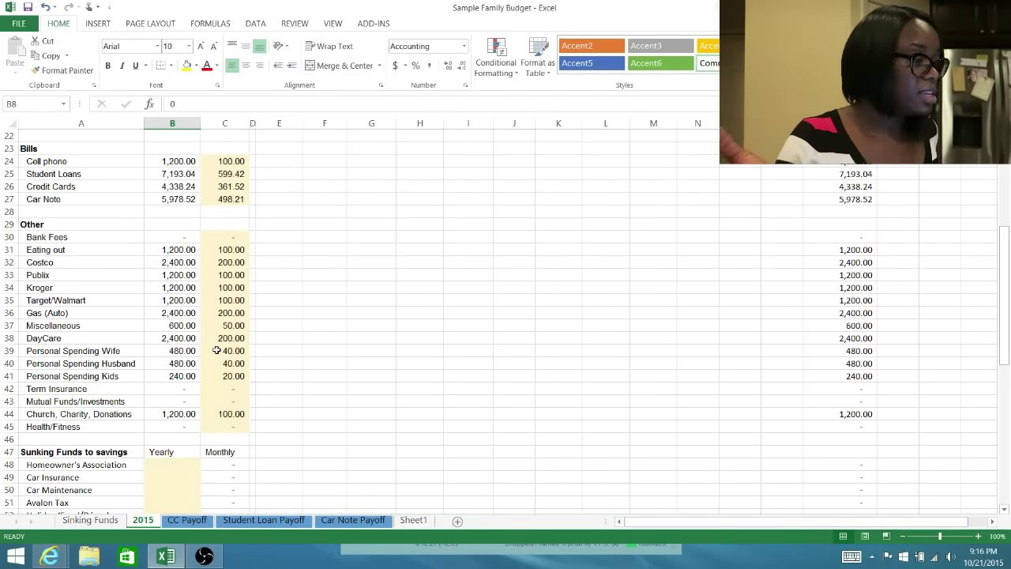
# - Delete the stray backslash in the yearly Birthday Gifts cell and inspect the Total Expenses formula
pyautogui.scroll(5, 239, 331)
pyautogui.click(240, 264)
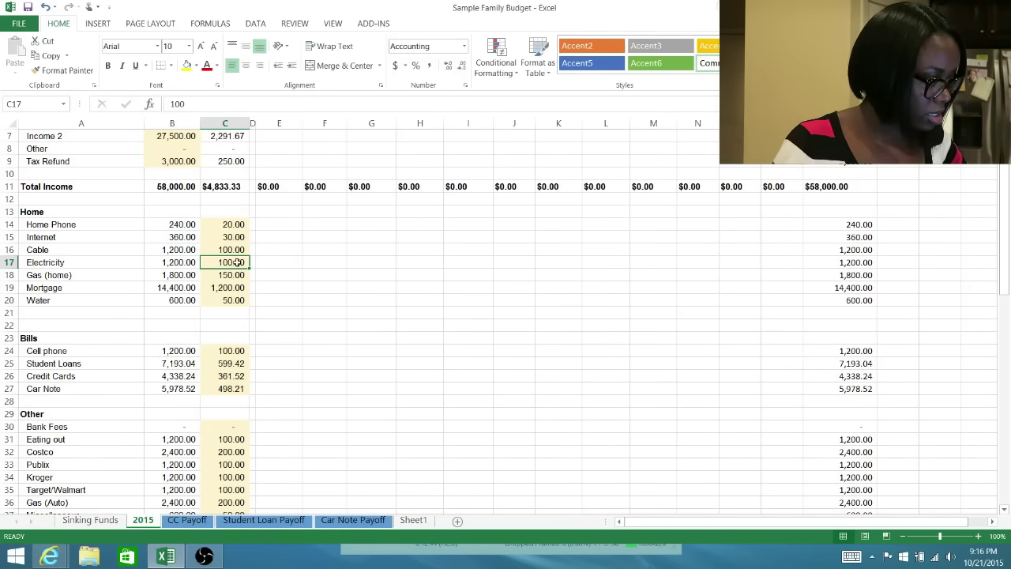
pyautogui.scroll(-6, 212, 288)
pyautogui.scroll(-3, 215, 316)
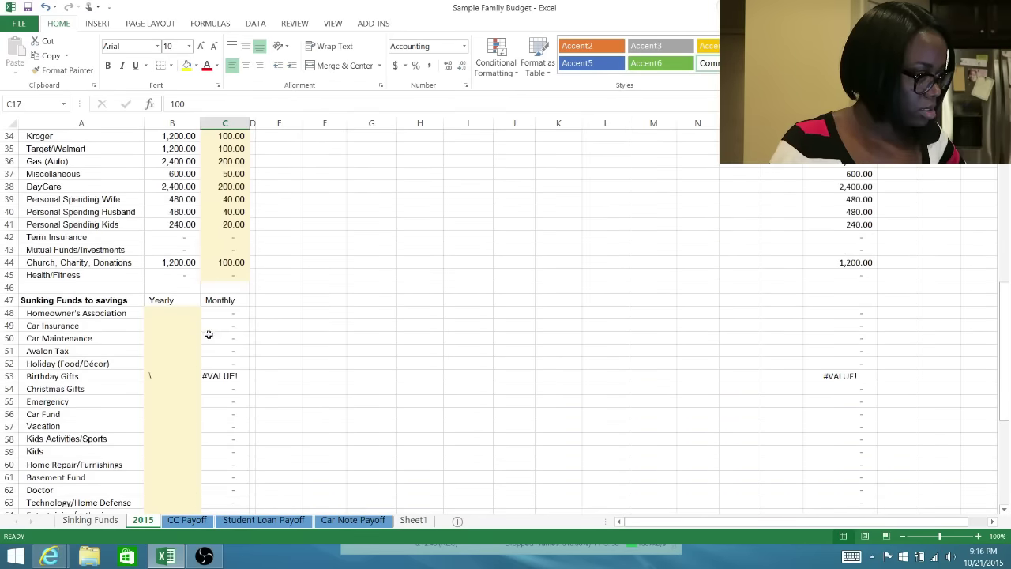
pyautogui.click(162, 376)
pyautogui.press('BackSpace')
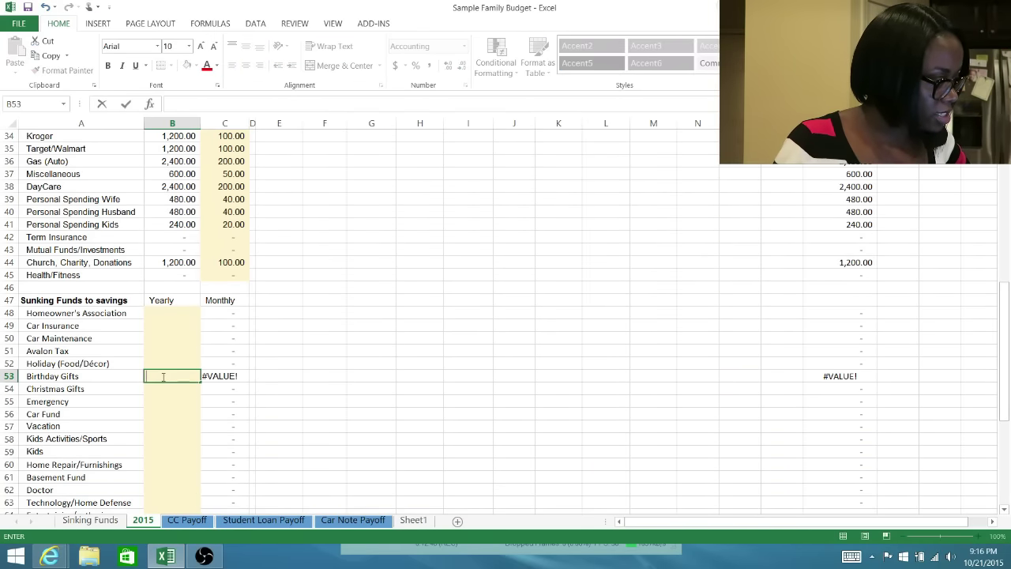
pyautogui.click(231, 363)
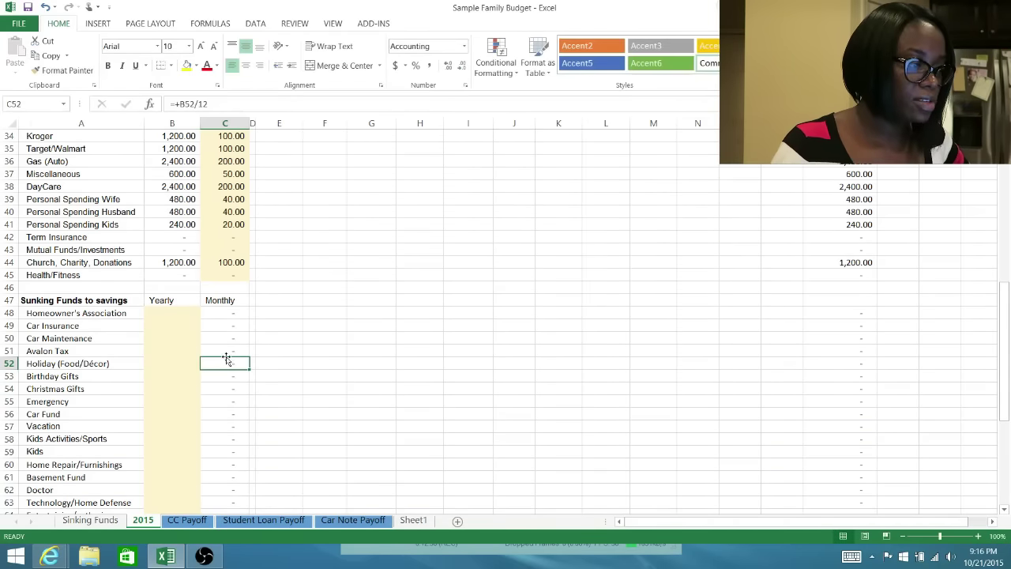
pyautogui.click(136, 374)
pyautogui.scroll(-6, 167, 312)
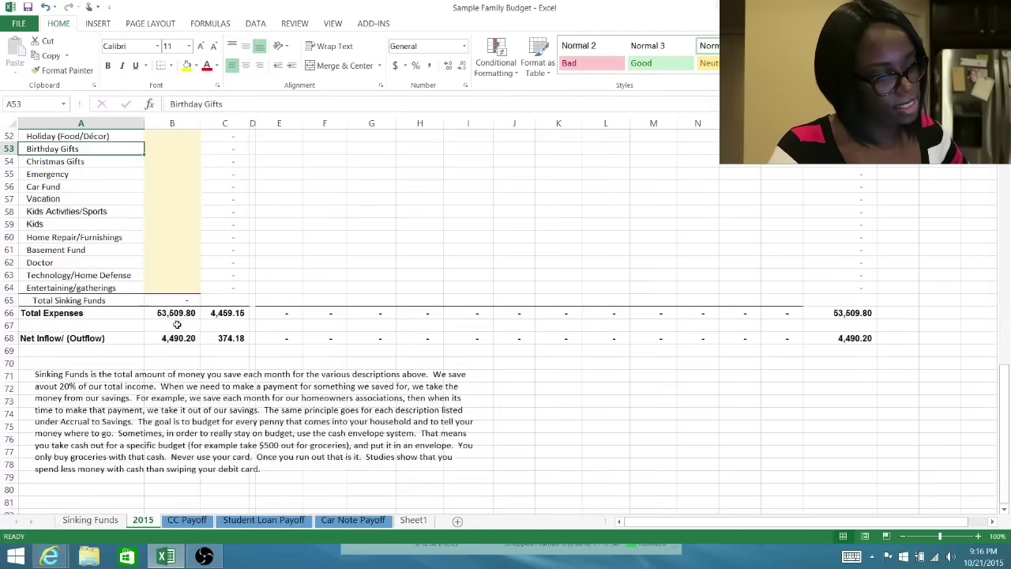
pyautogui.click(181, 313)
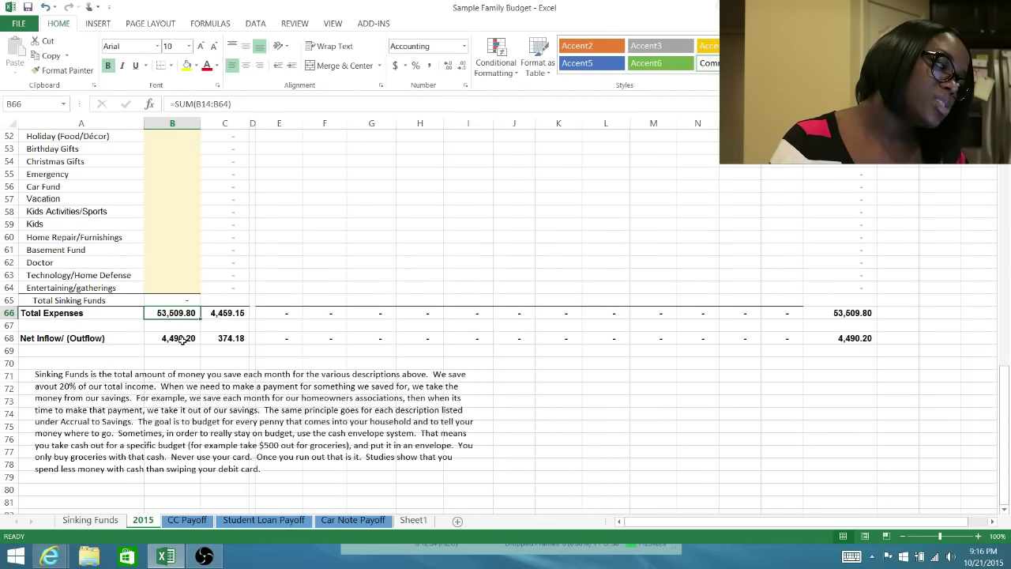